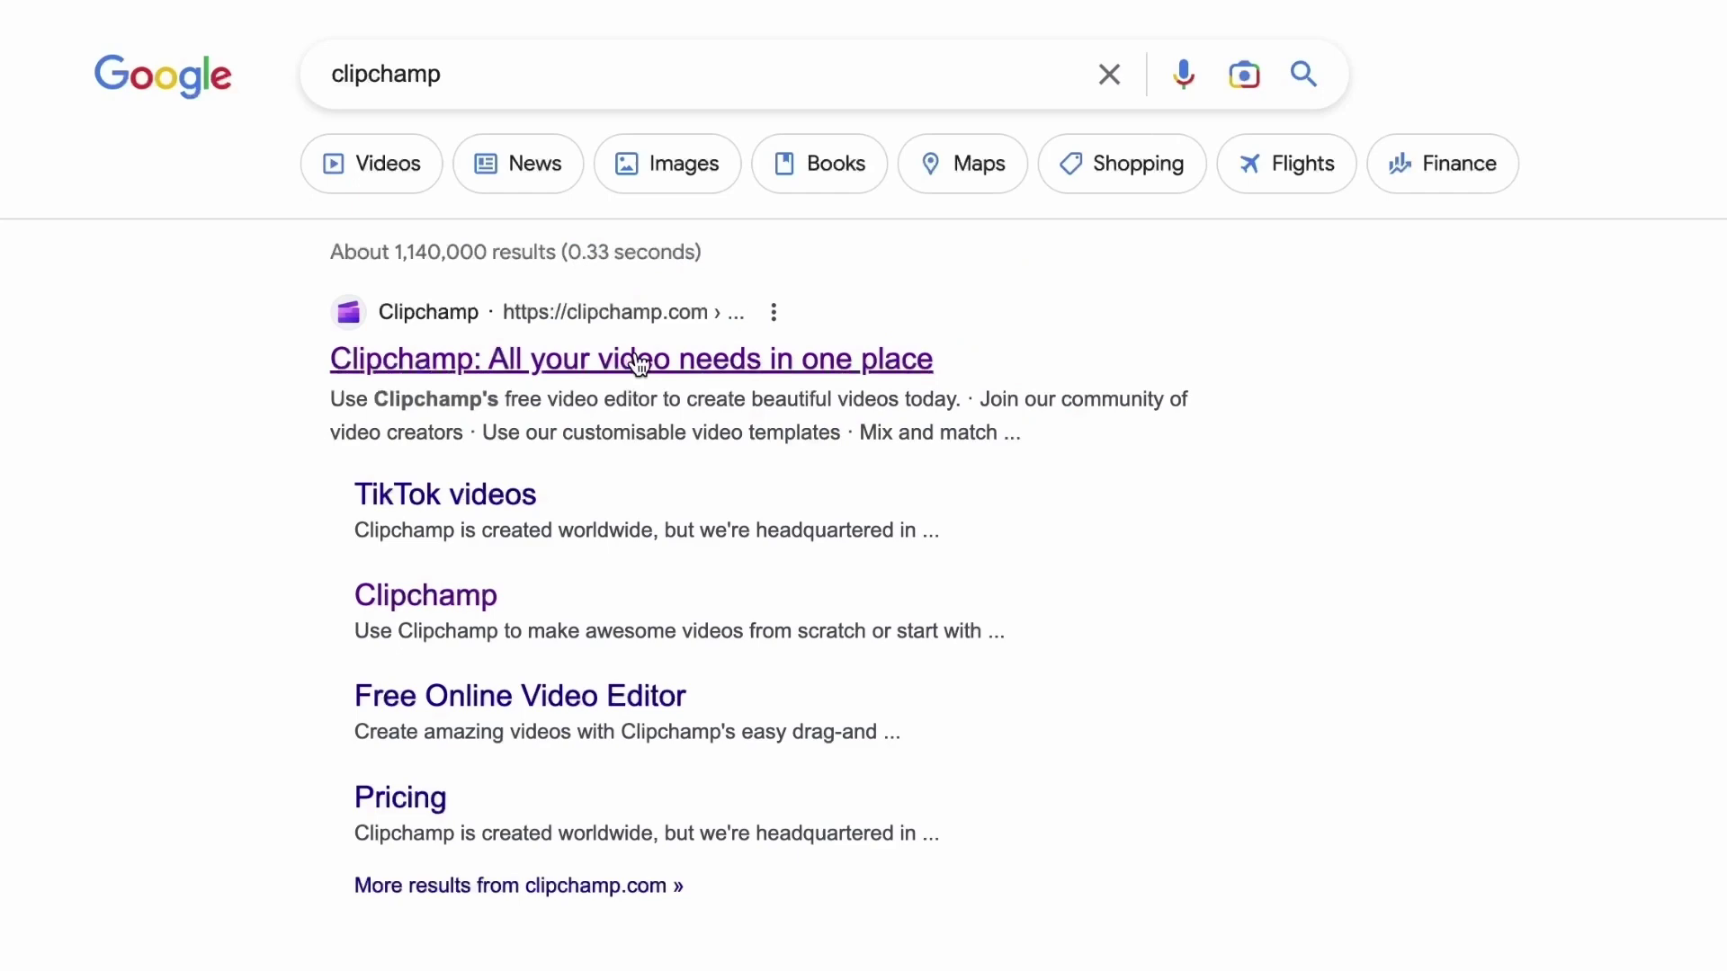
Open the official Clipchamp website from the search results.
left_click(643, 365)
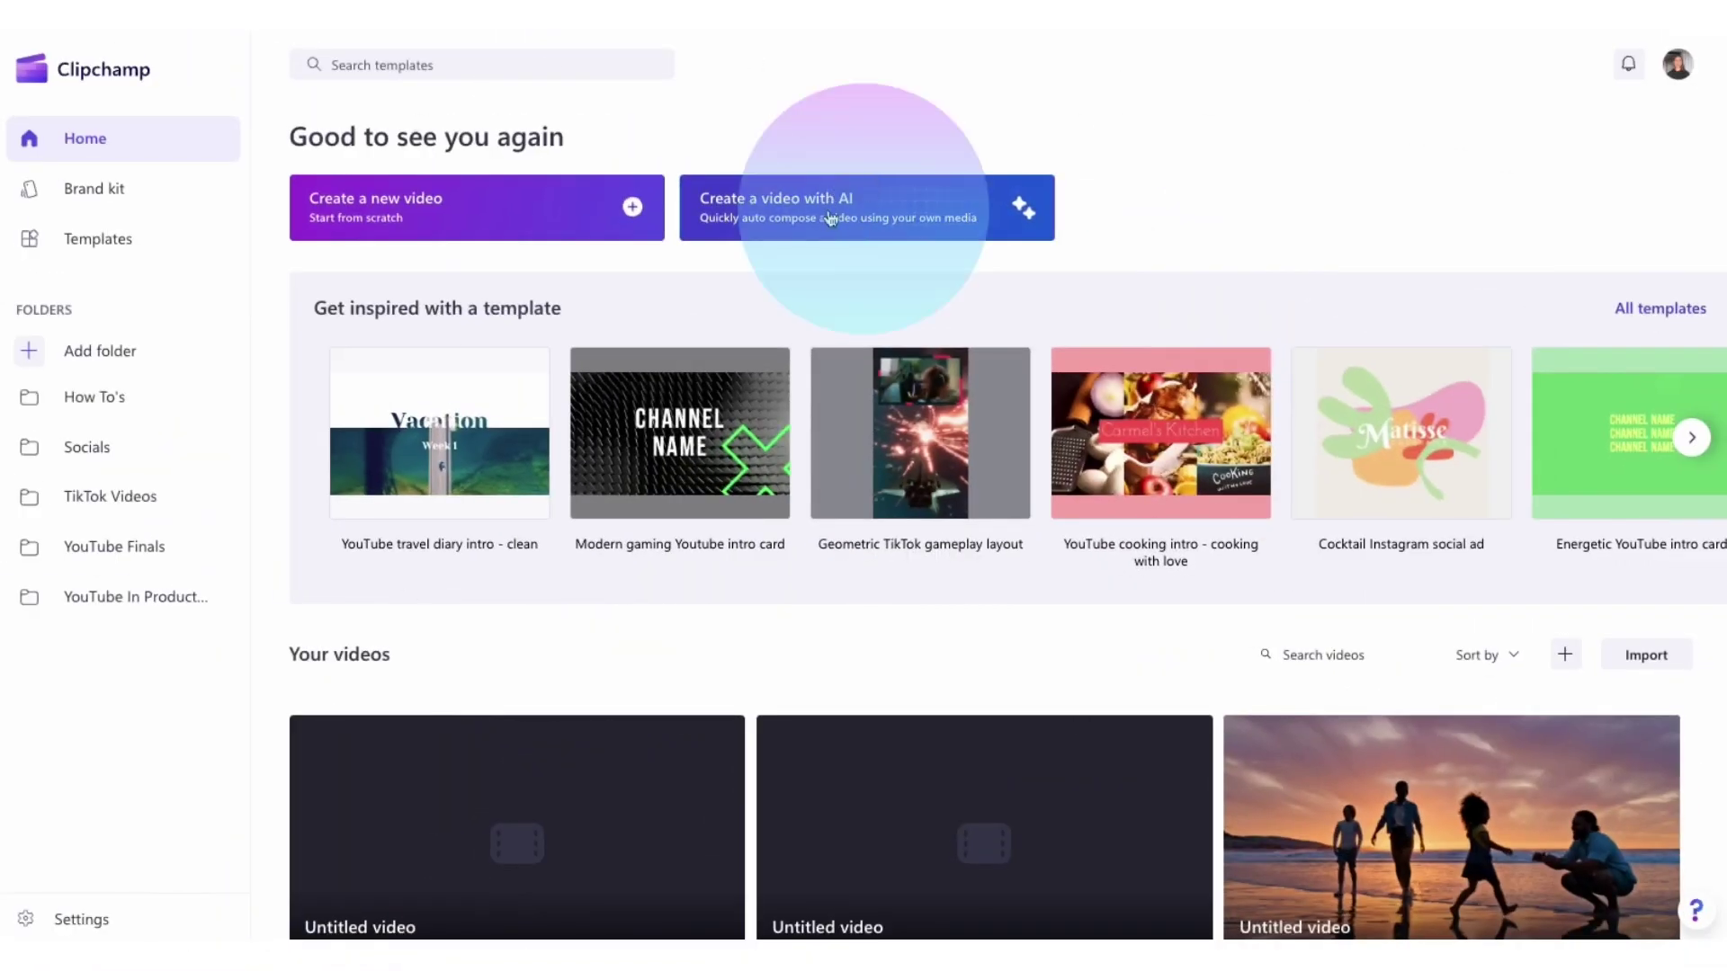
Start an AI video titled 'Euro Trip 2023', add all the travel clips, and begin composing.
left_click(859, 211)
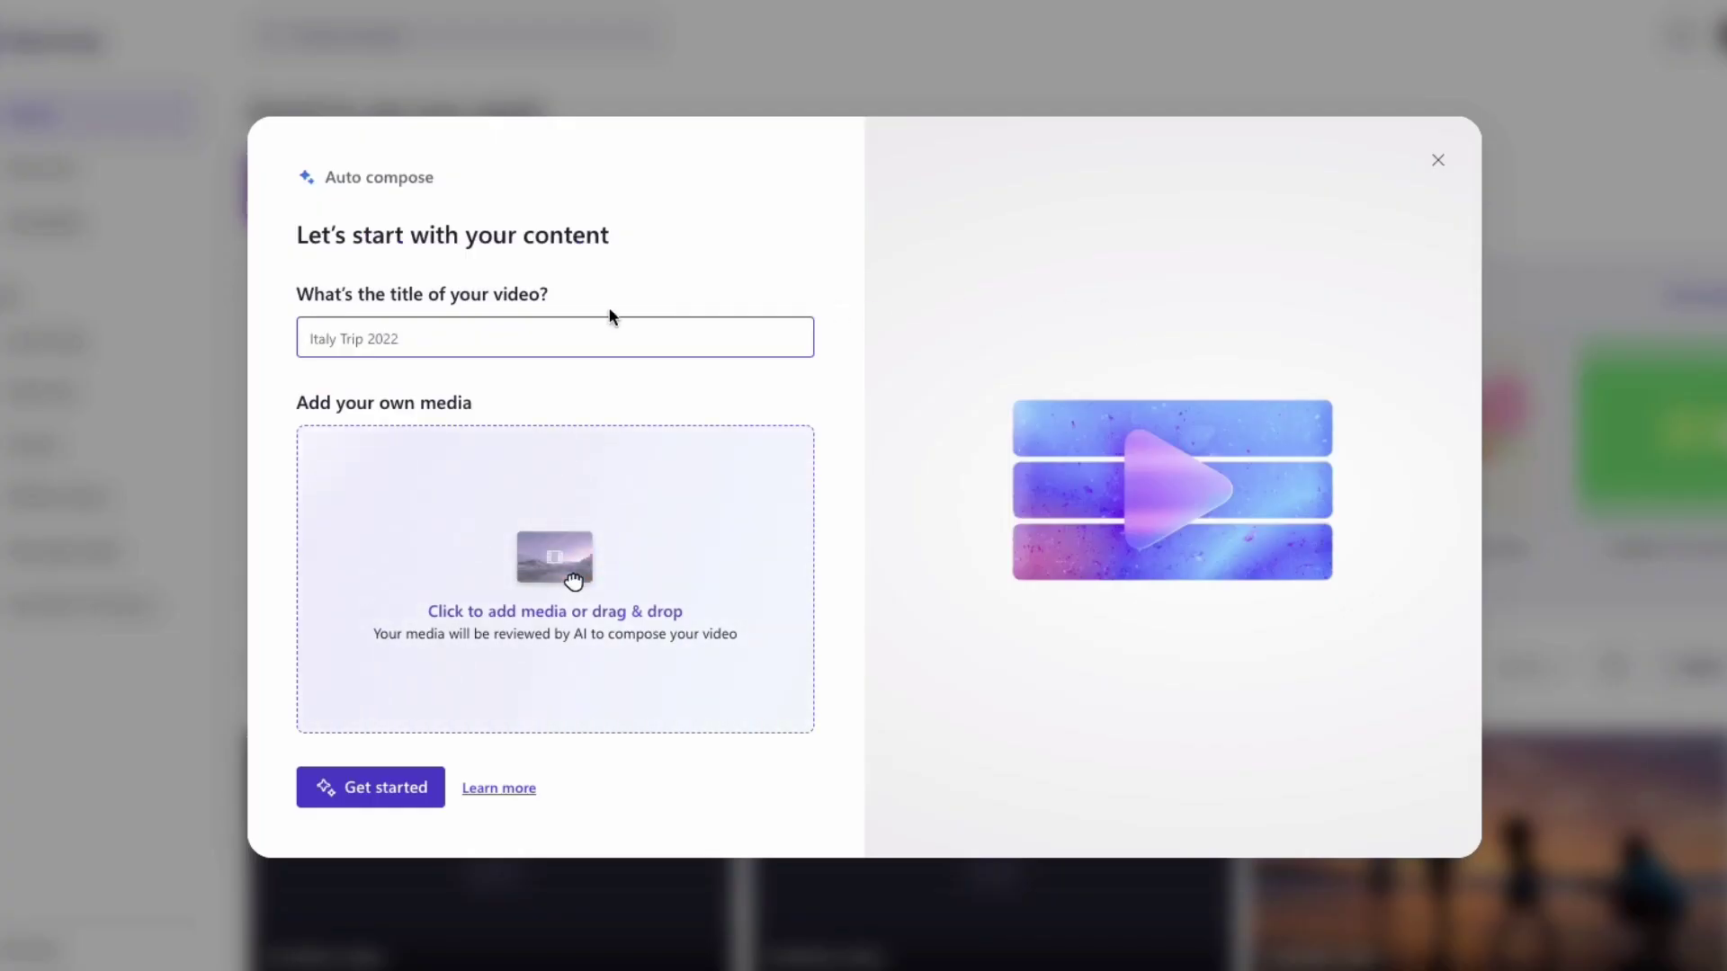
left_click(321, 335)
type("Euro Trip 2023")
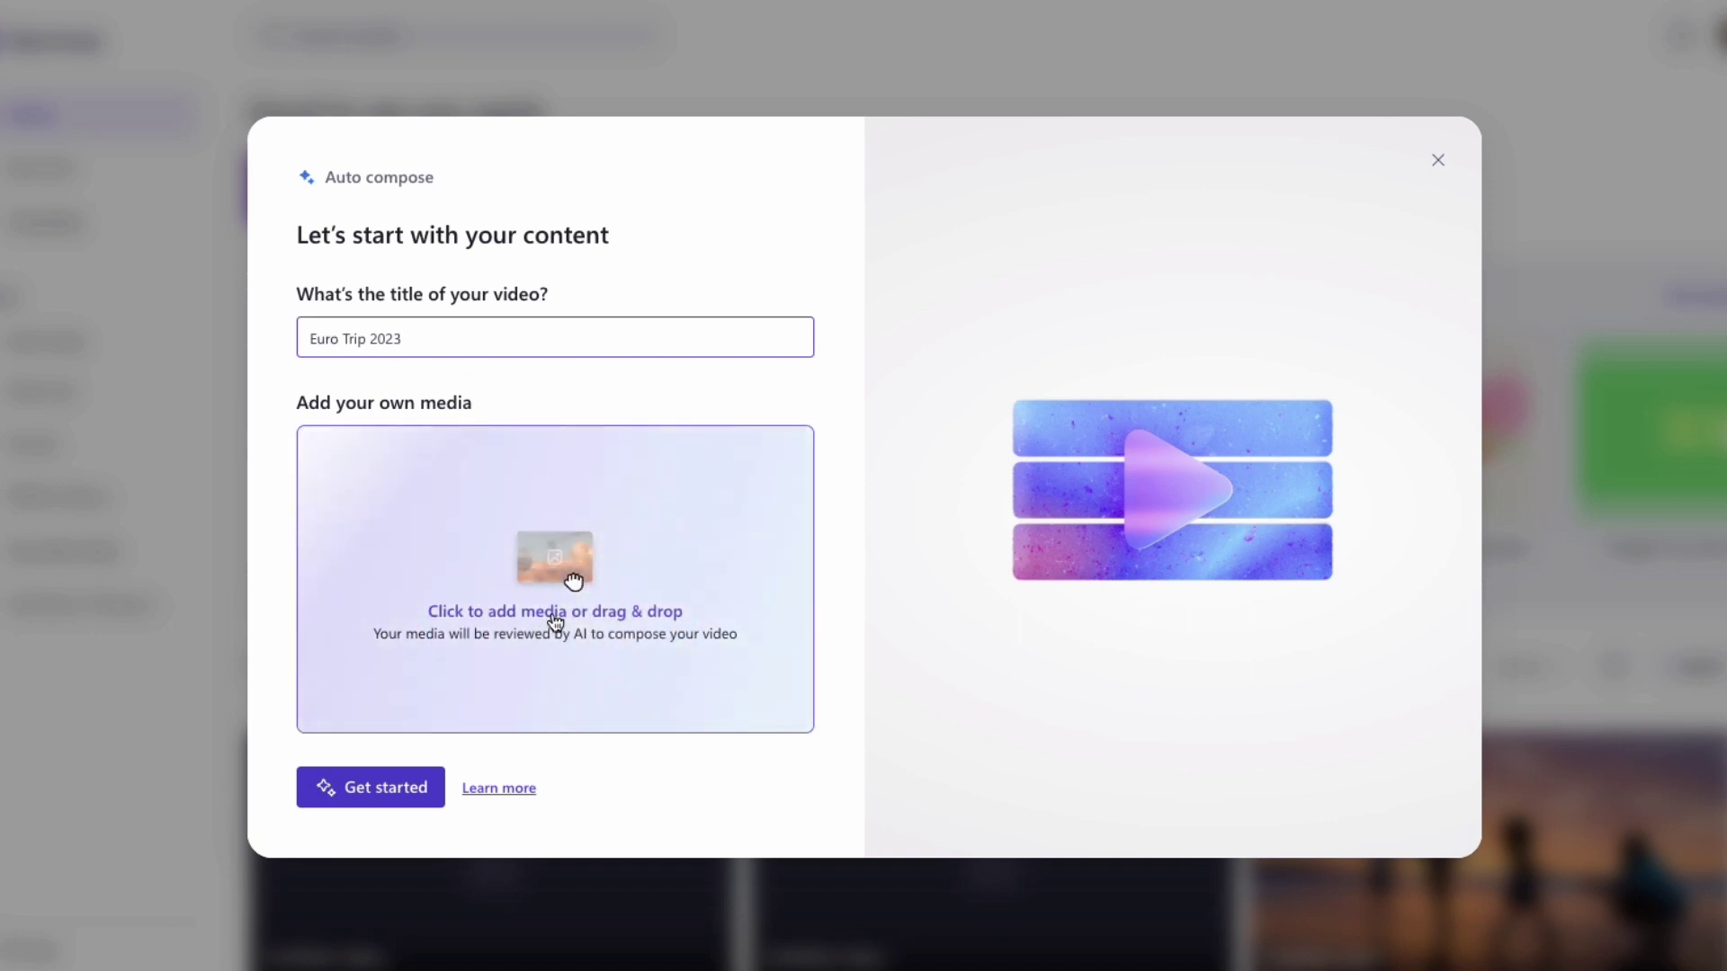
left_click(573, 581)
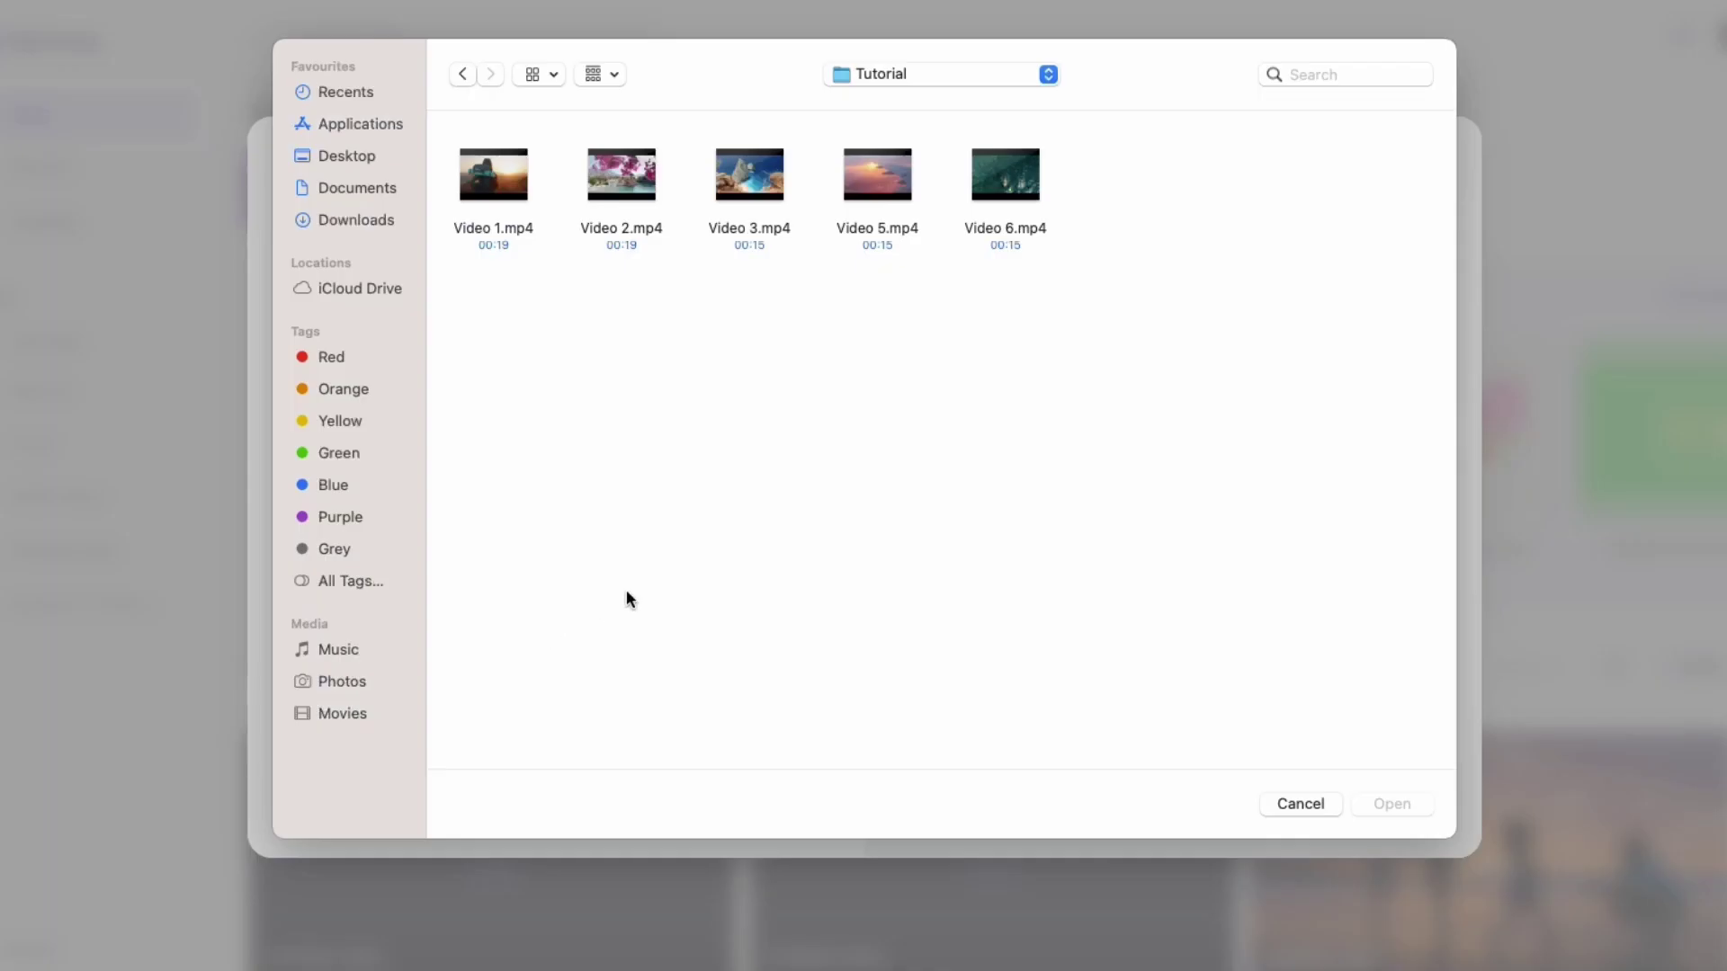
key("super+a")
left_click(1390, 802)
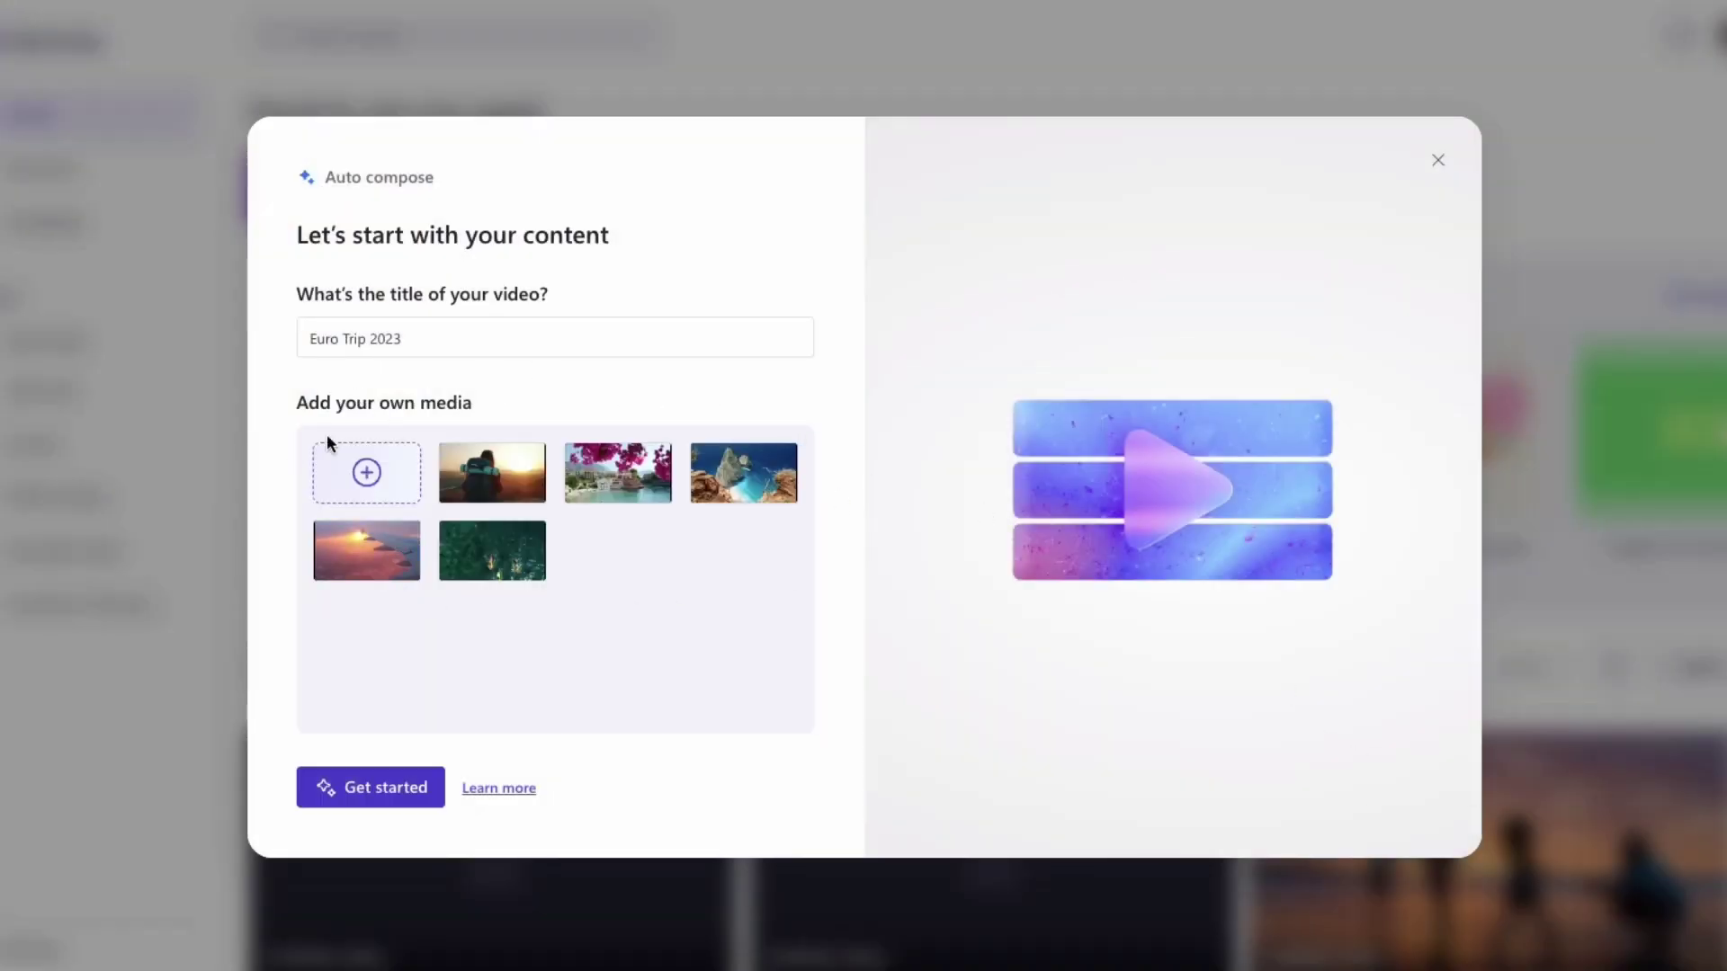
left_click(364, 788)
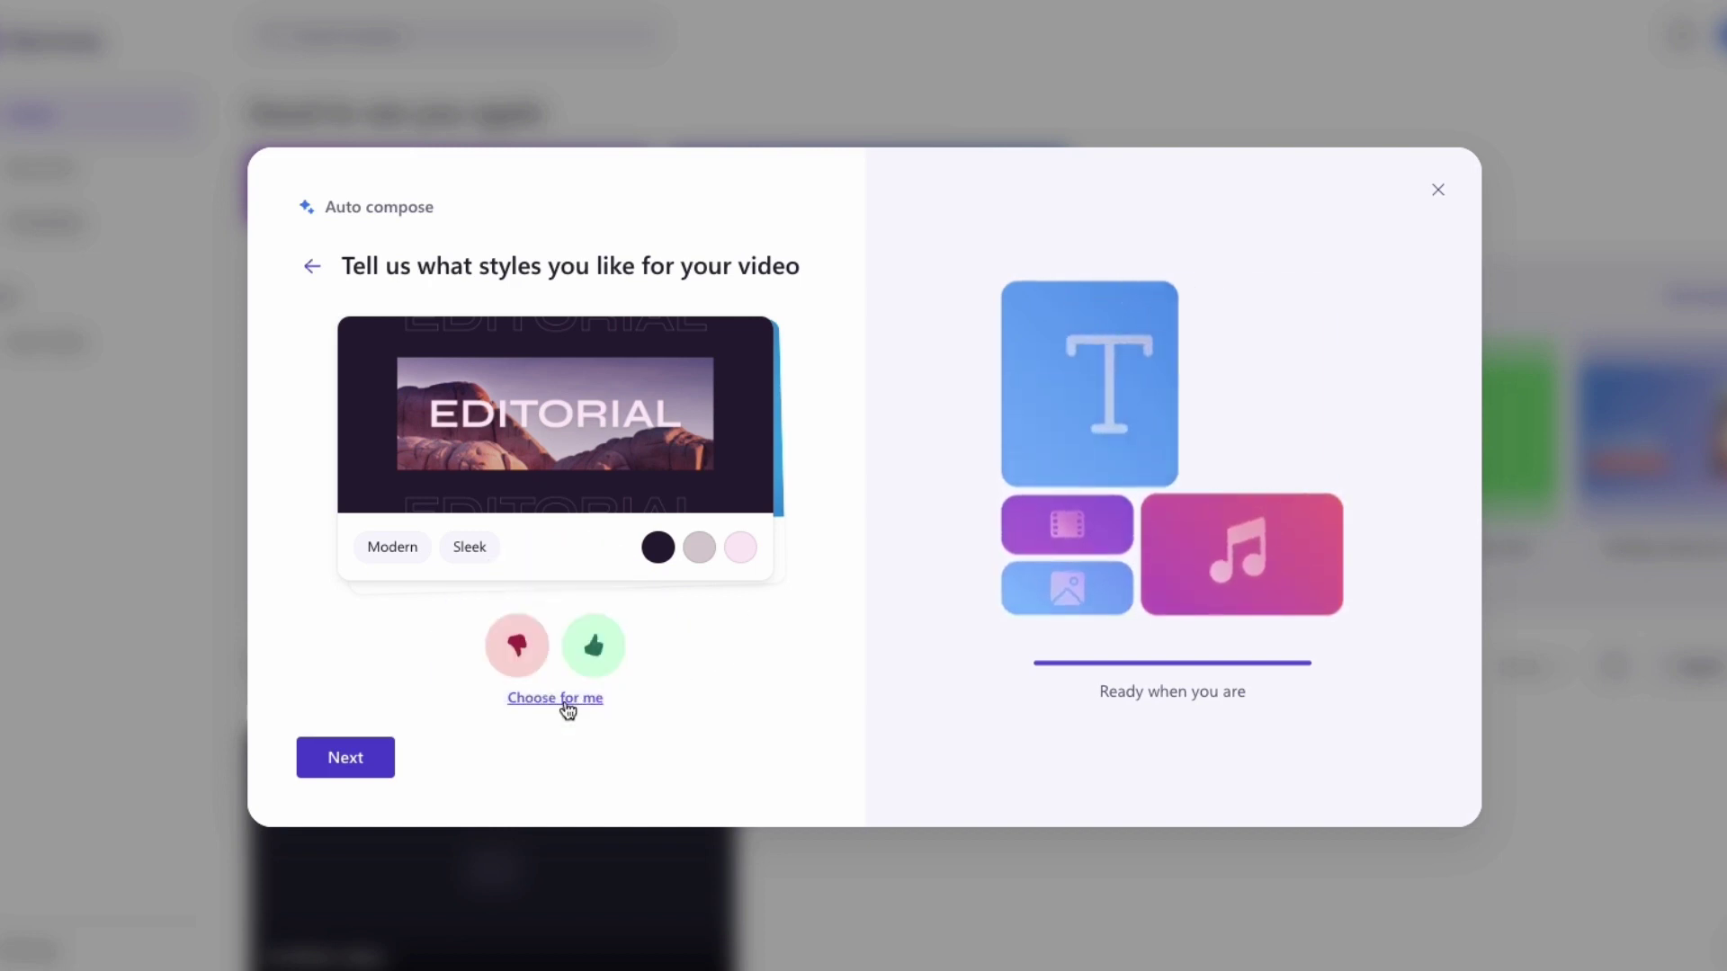
Rate each style suggestion, rejecting Editorial and liking or disliking the rest.
left_click(513, 651)
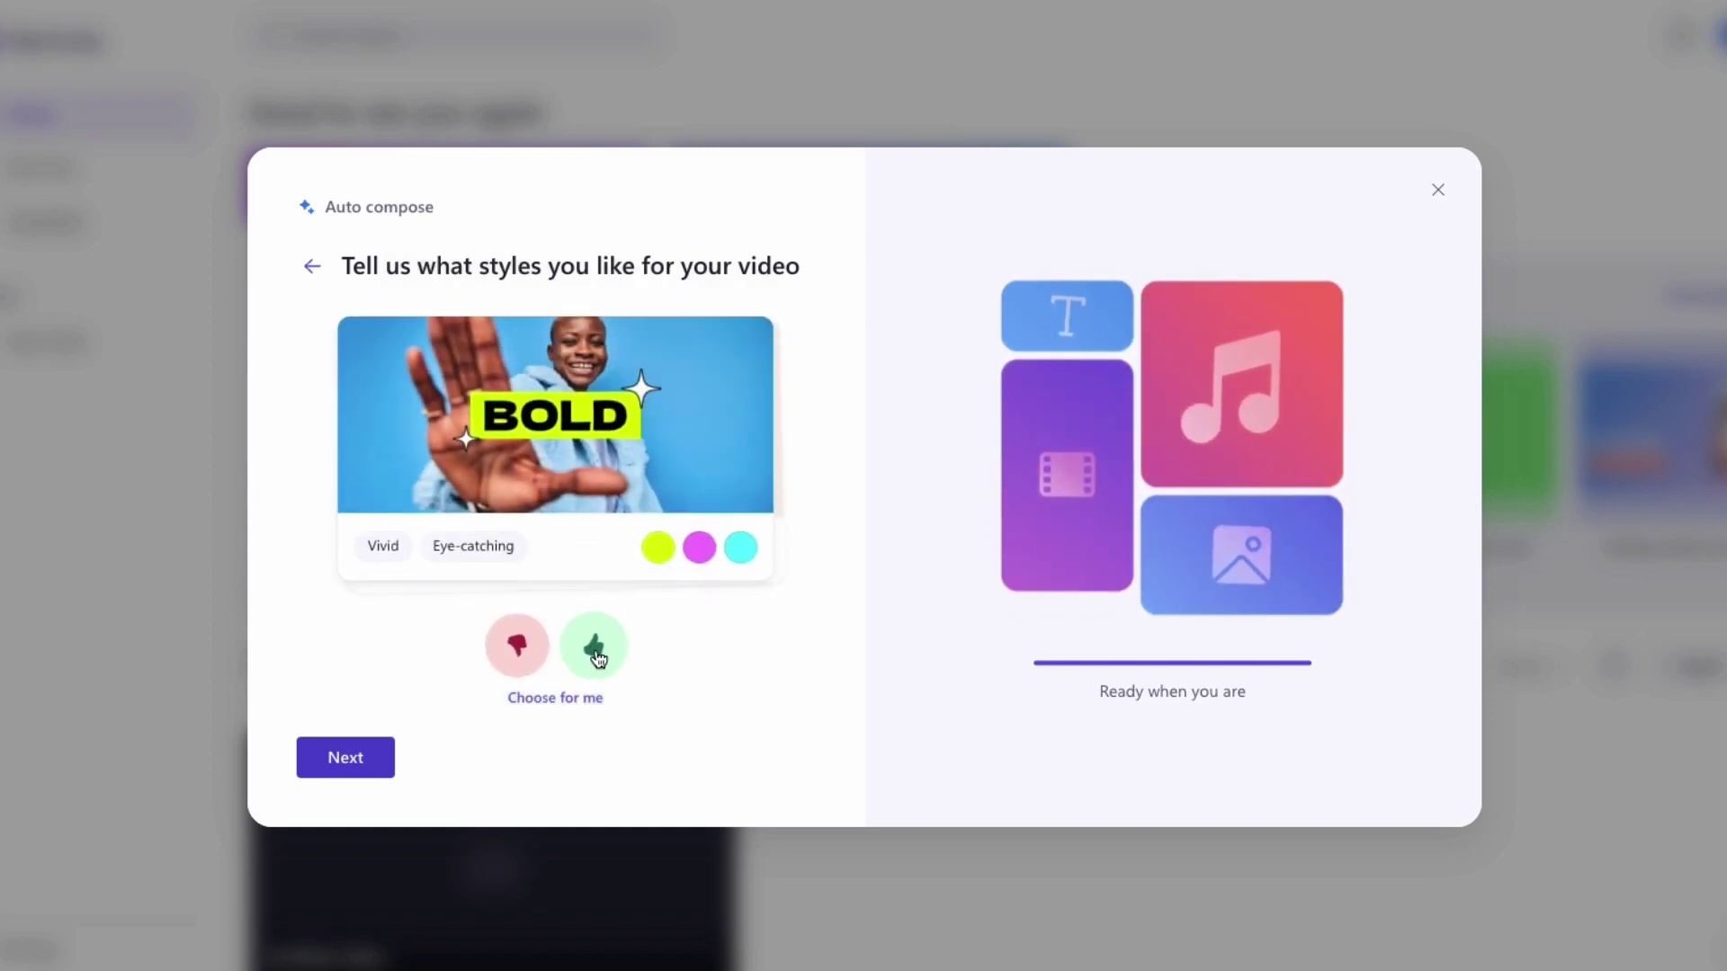
left_click(539, 649)
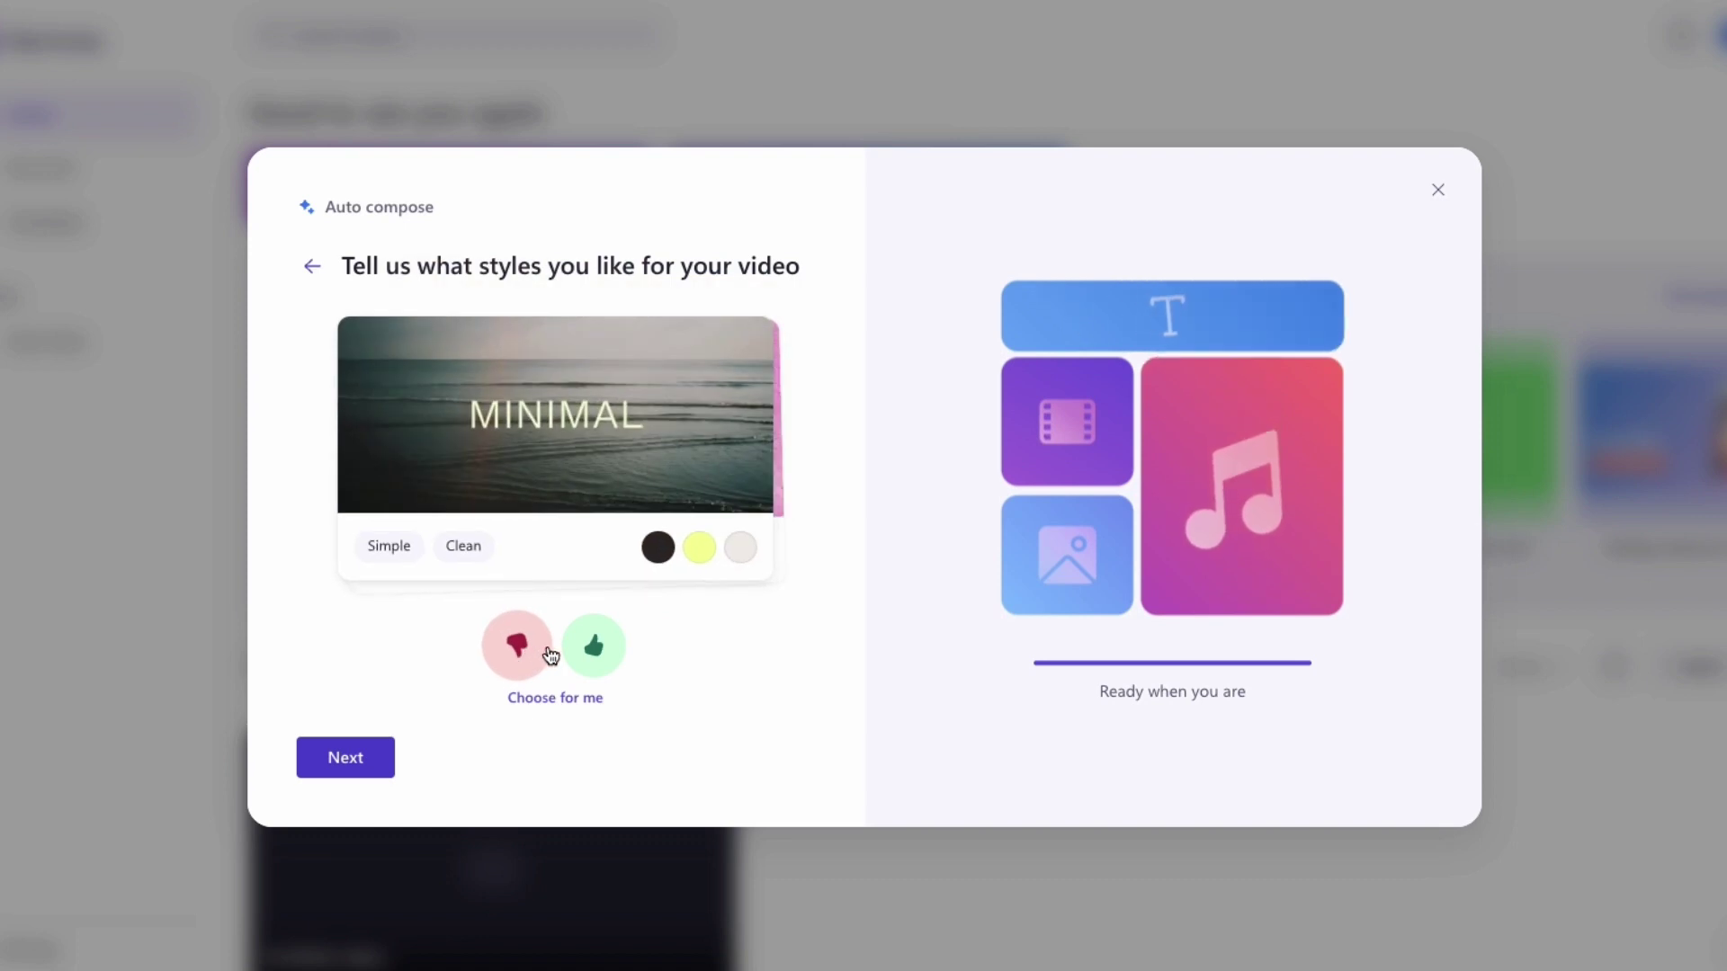
left_click(589, 649)
left_click(589, 652)
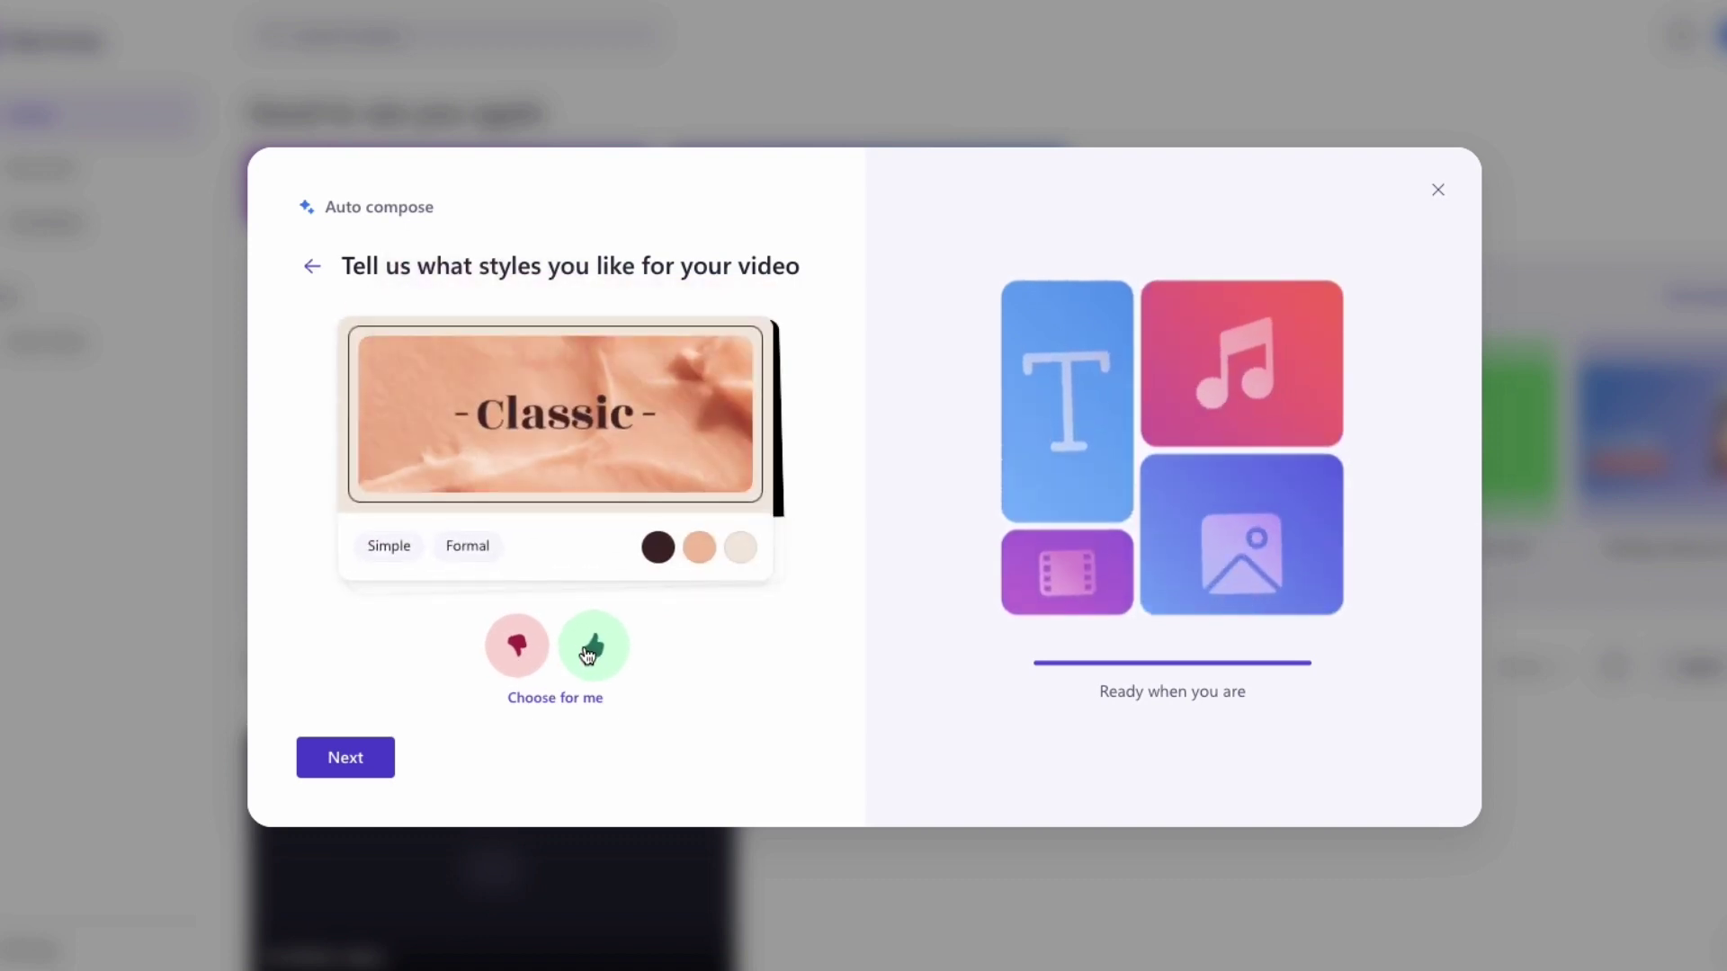
left_click(518, 647)
left_click(590, 649)
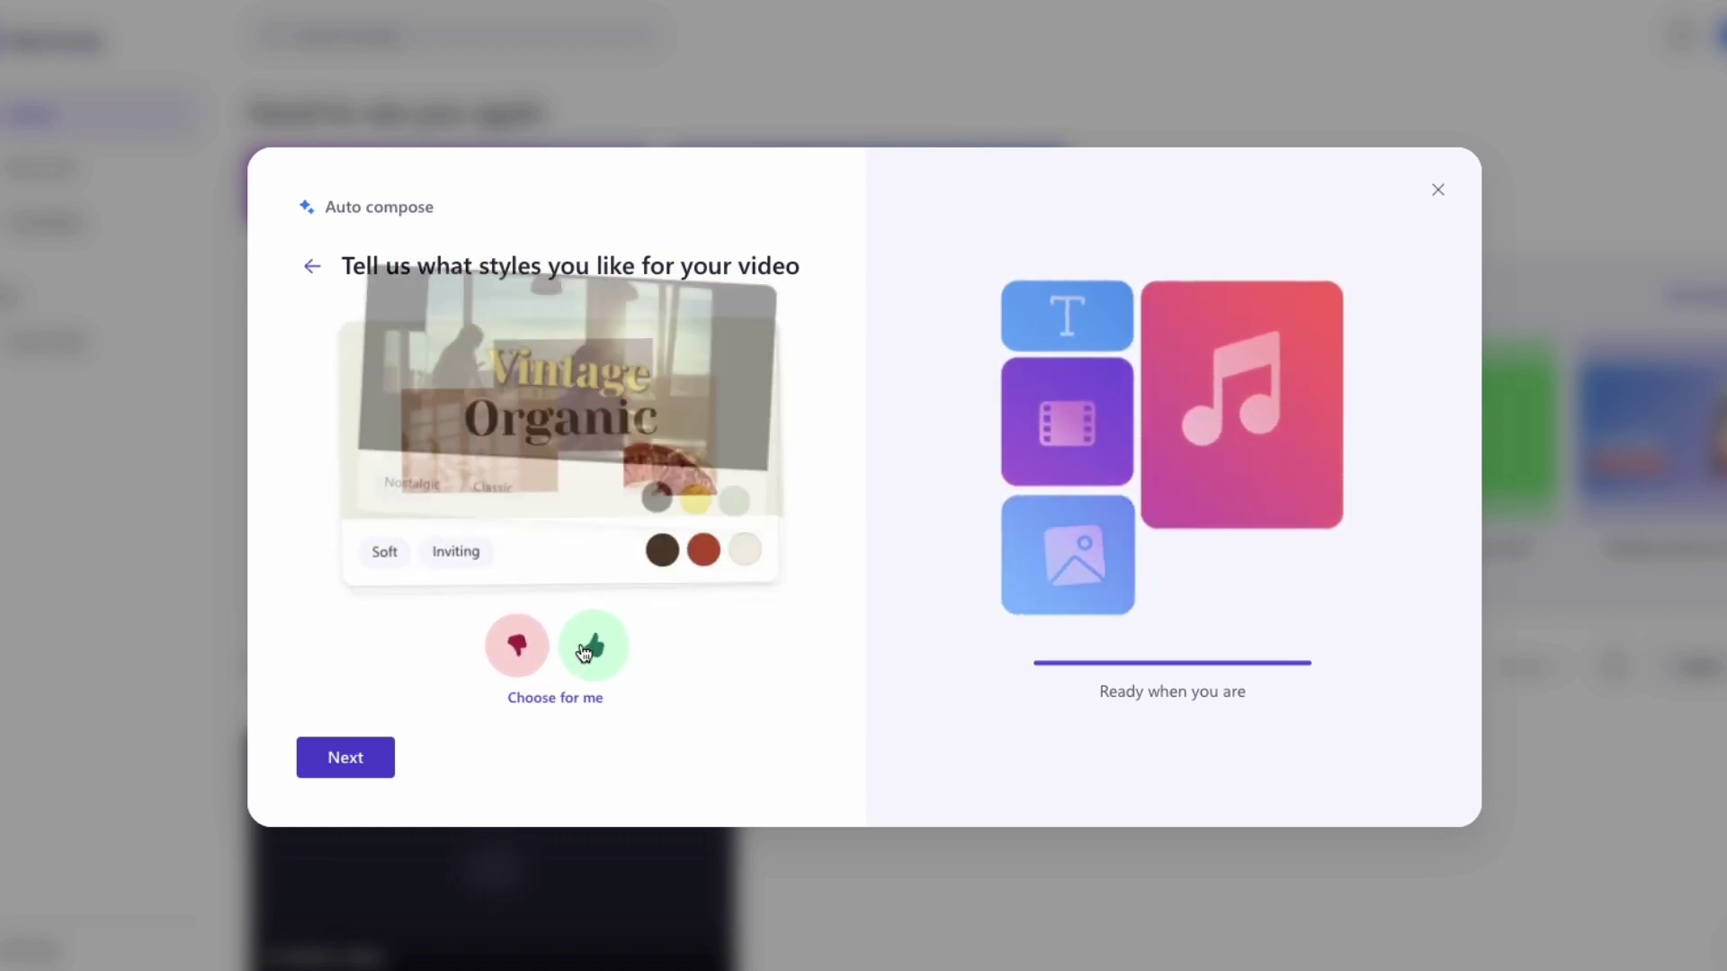
left_click(533, 652)
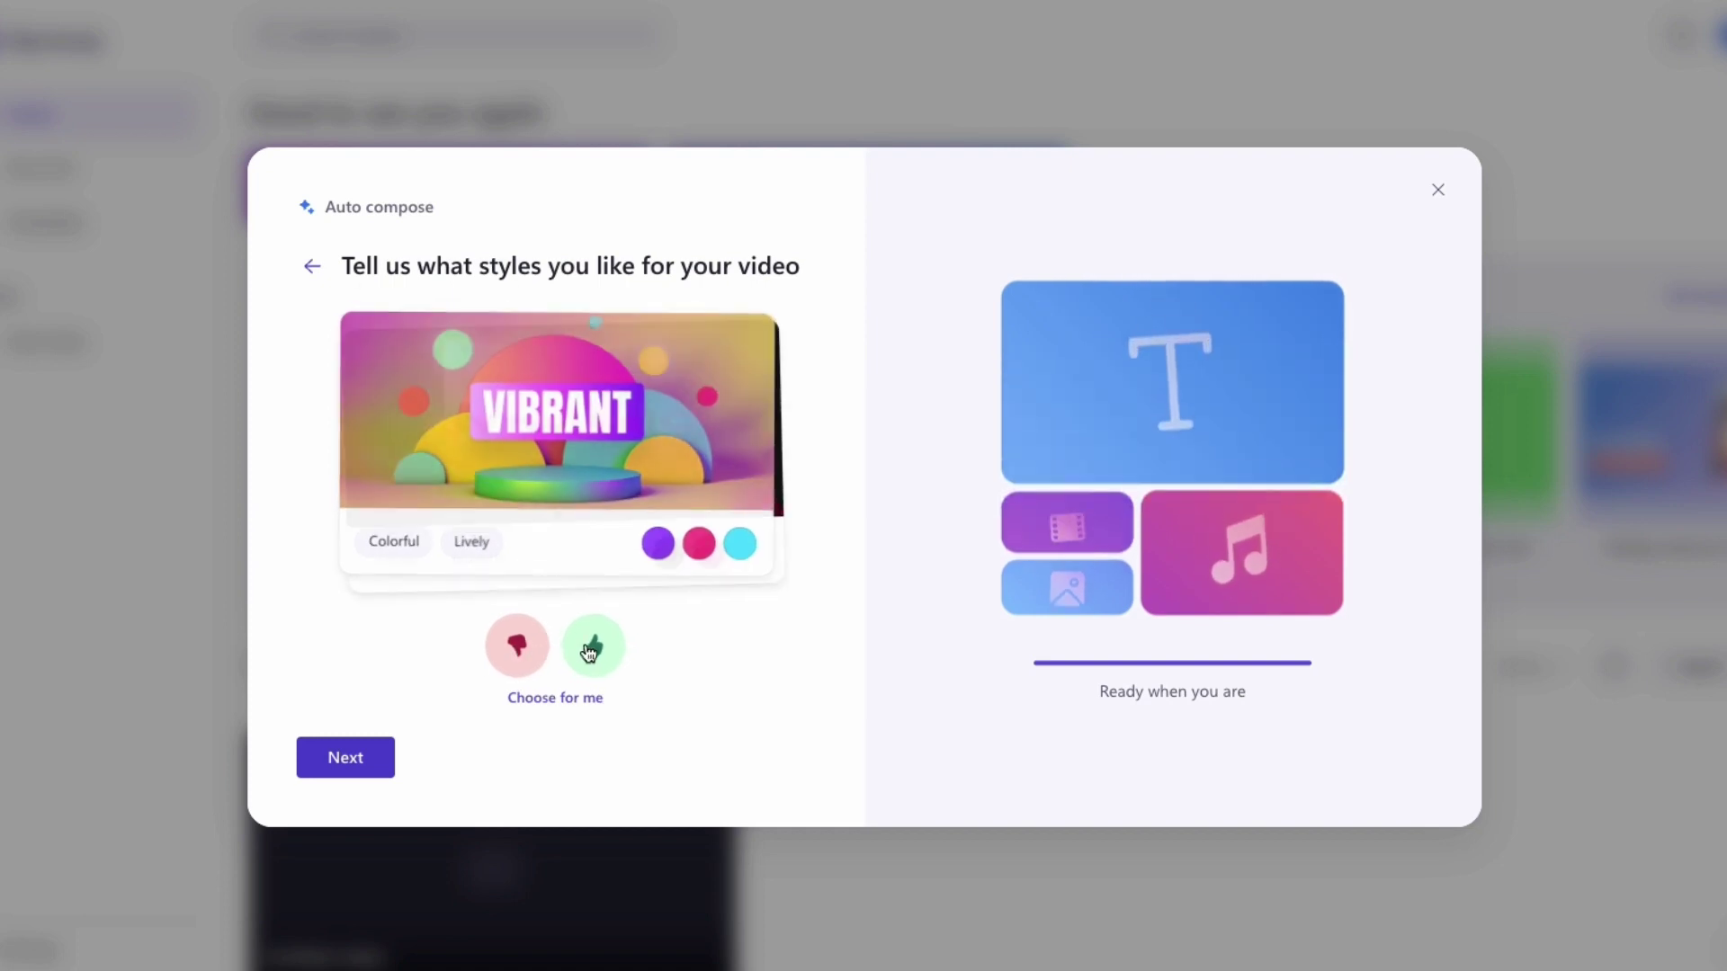
left_click(534, 651)
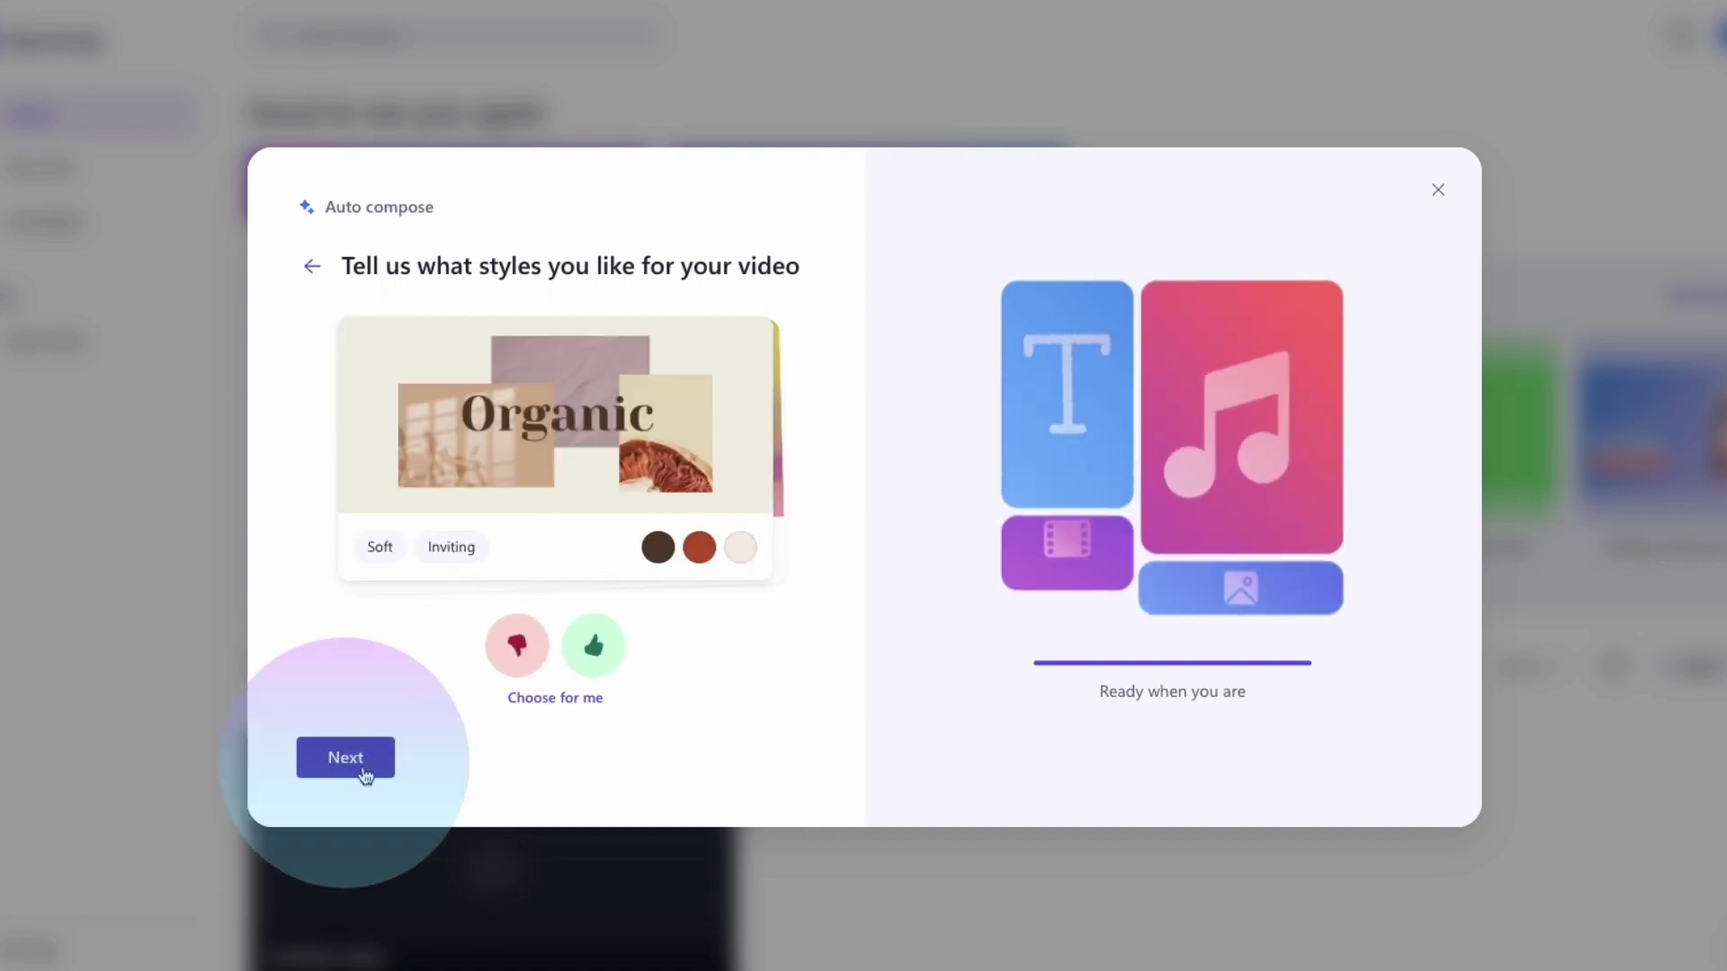
Keep the landscape aspect ratio, choose under 30 seconds, and preview the 28-second video.
left_click(362, 759)
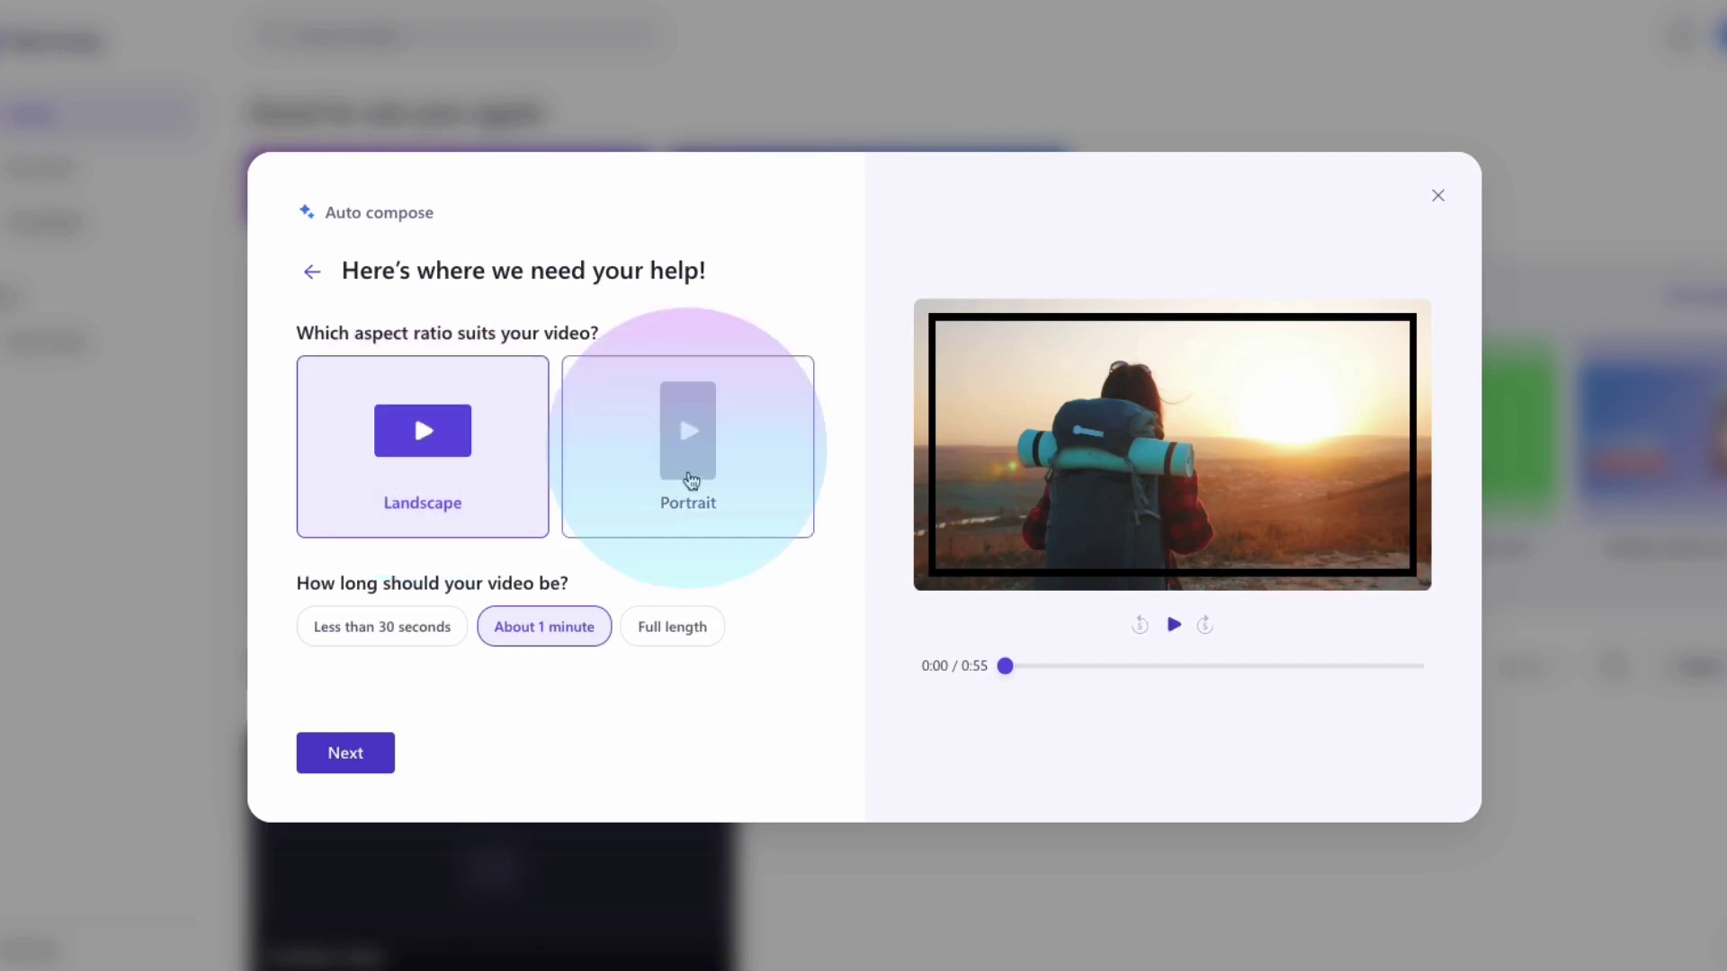
left_click(698, 466)
left_click(418, 439)
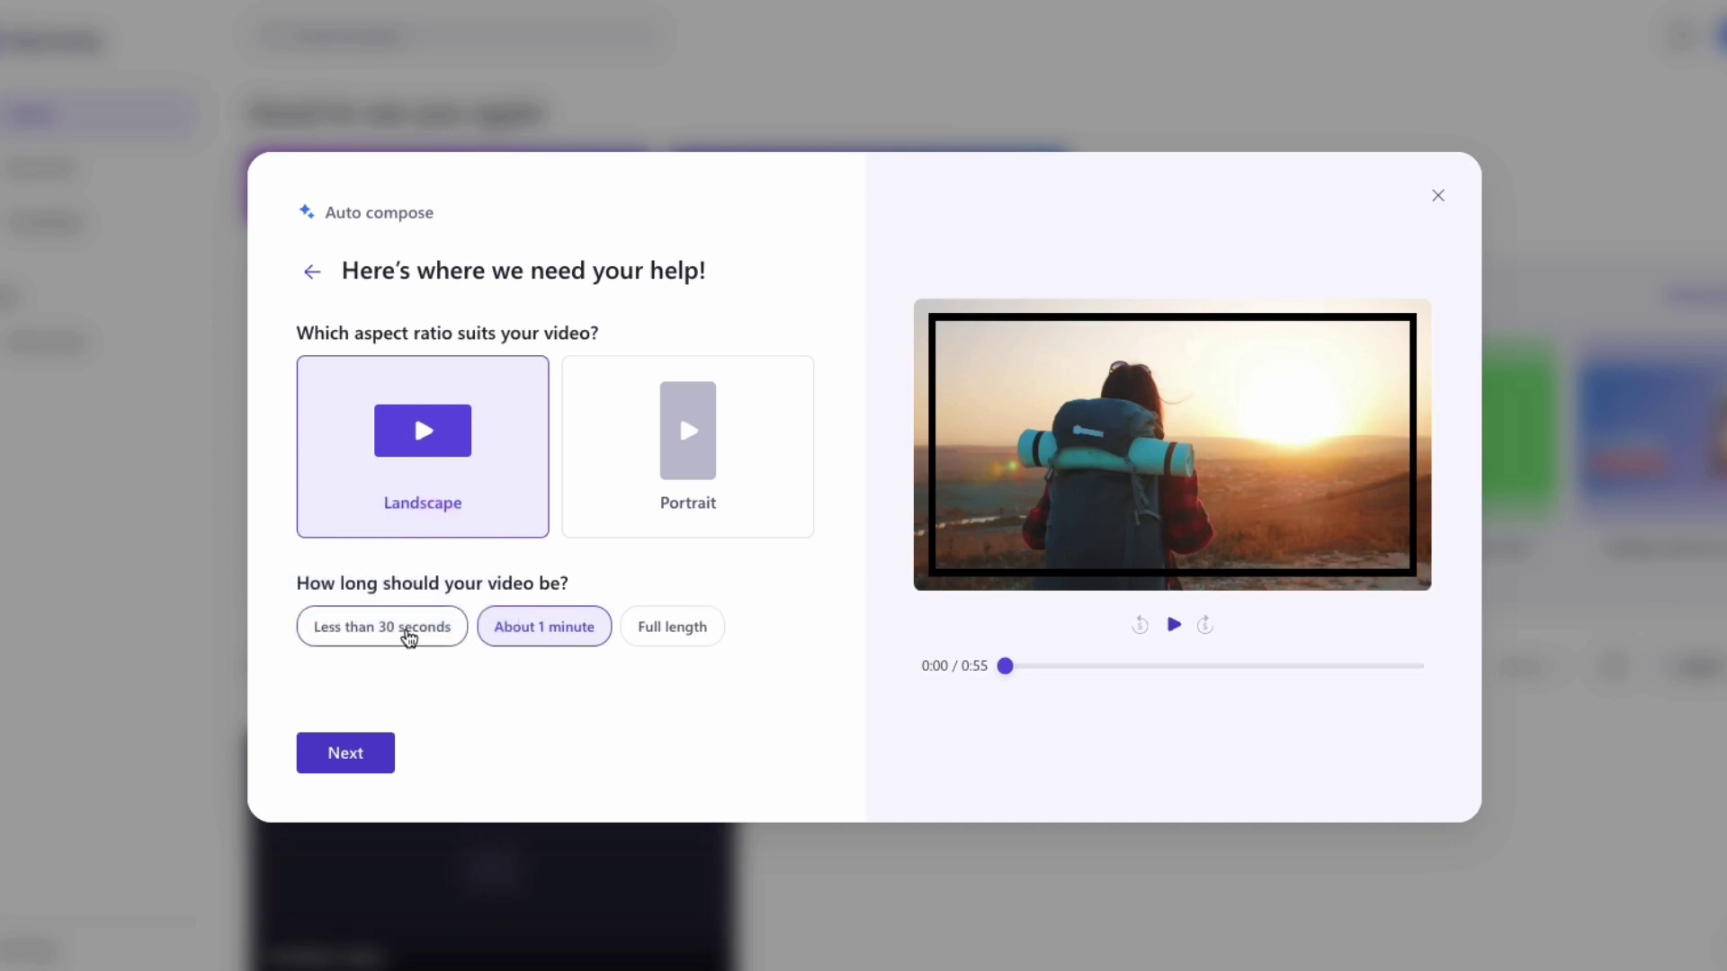
left_click(413, 634)
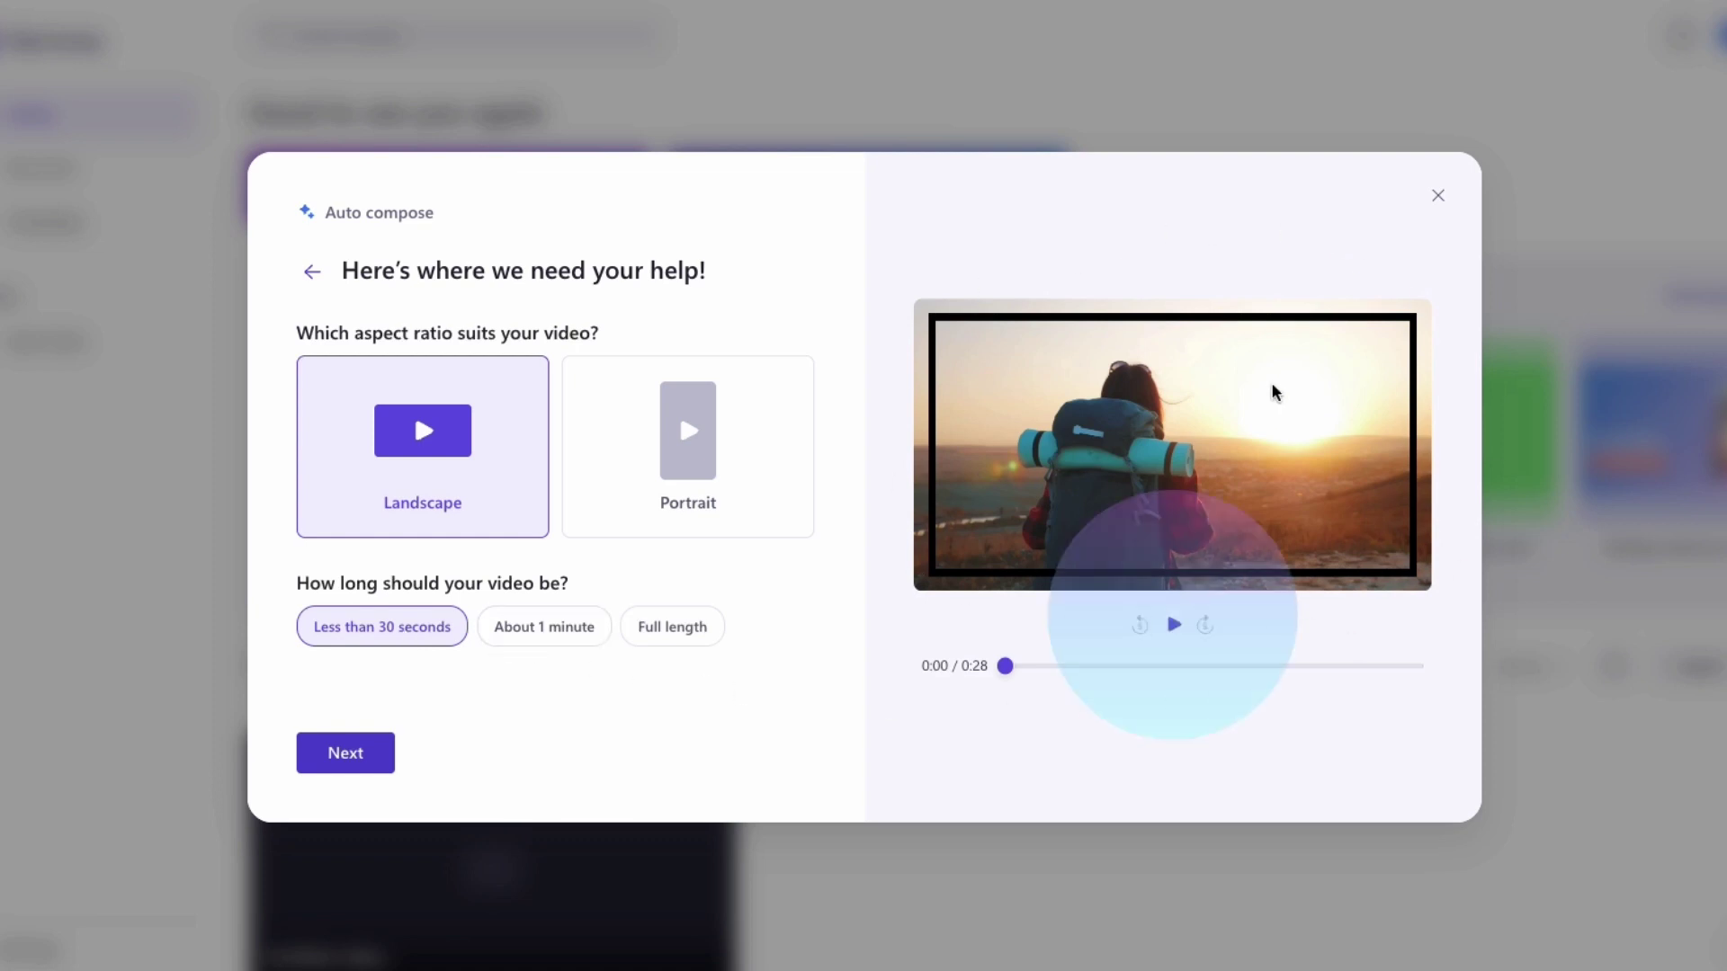
left_click(1171, 623)
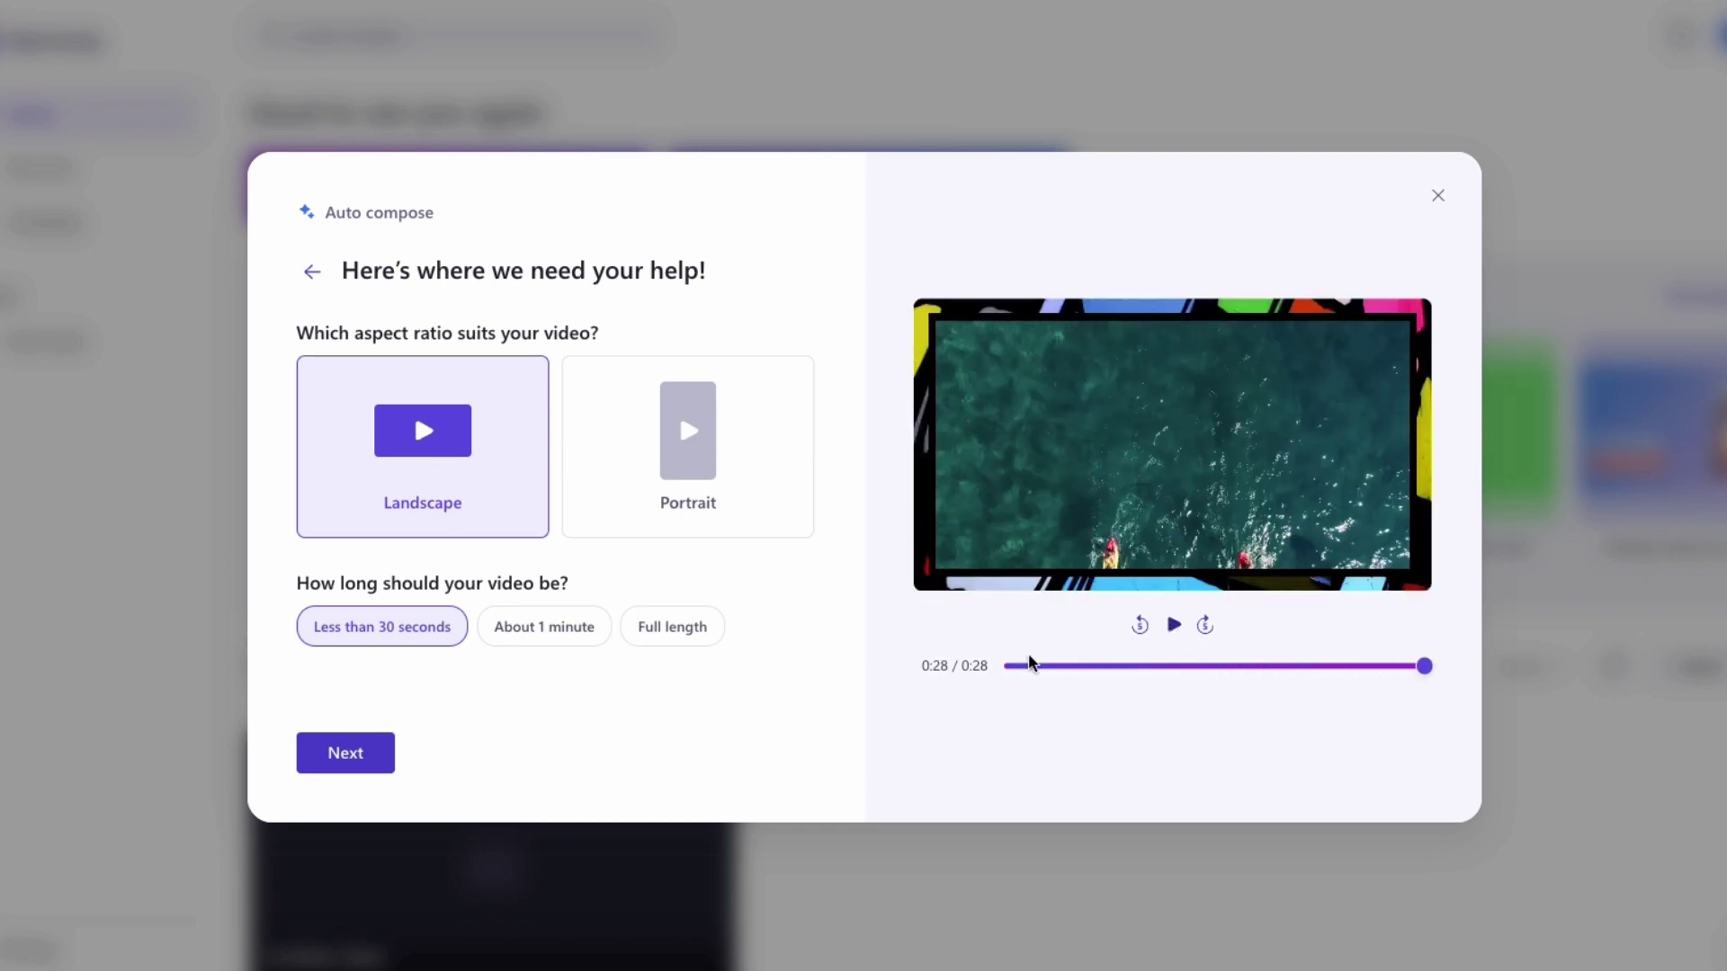
left_click(375, 760)
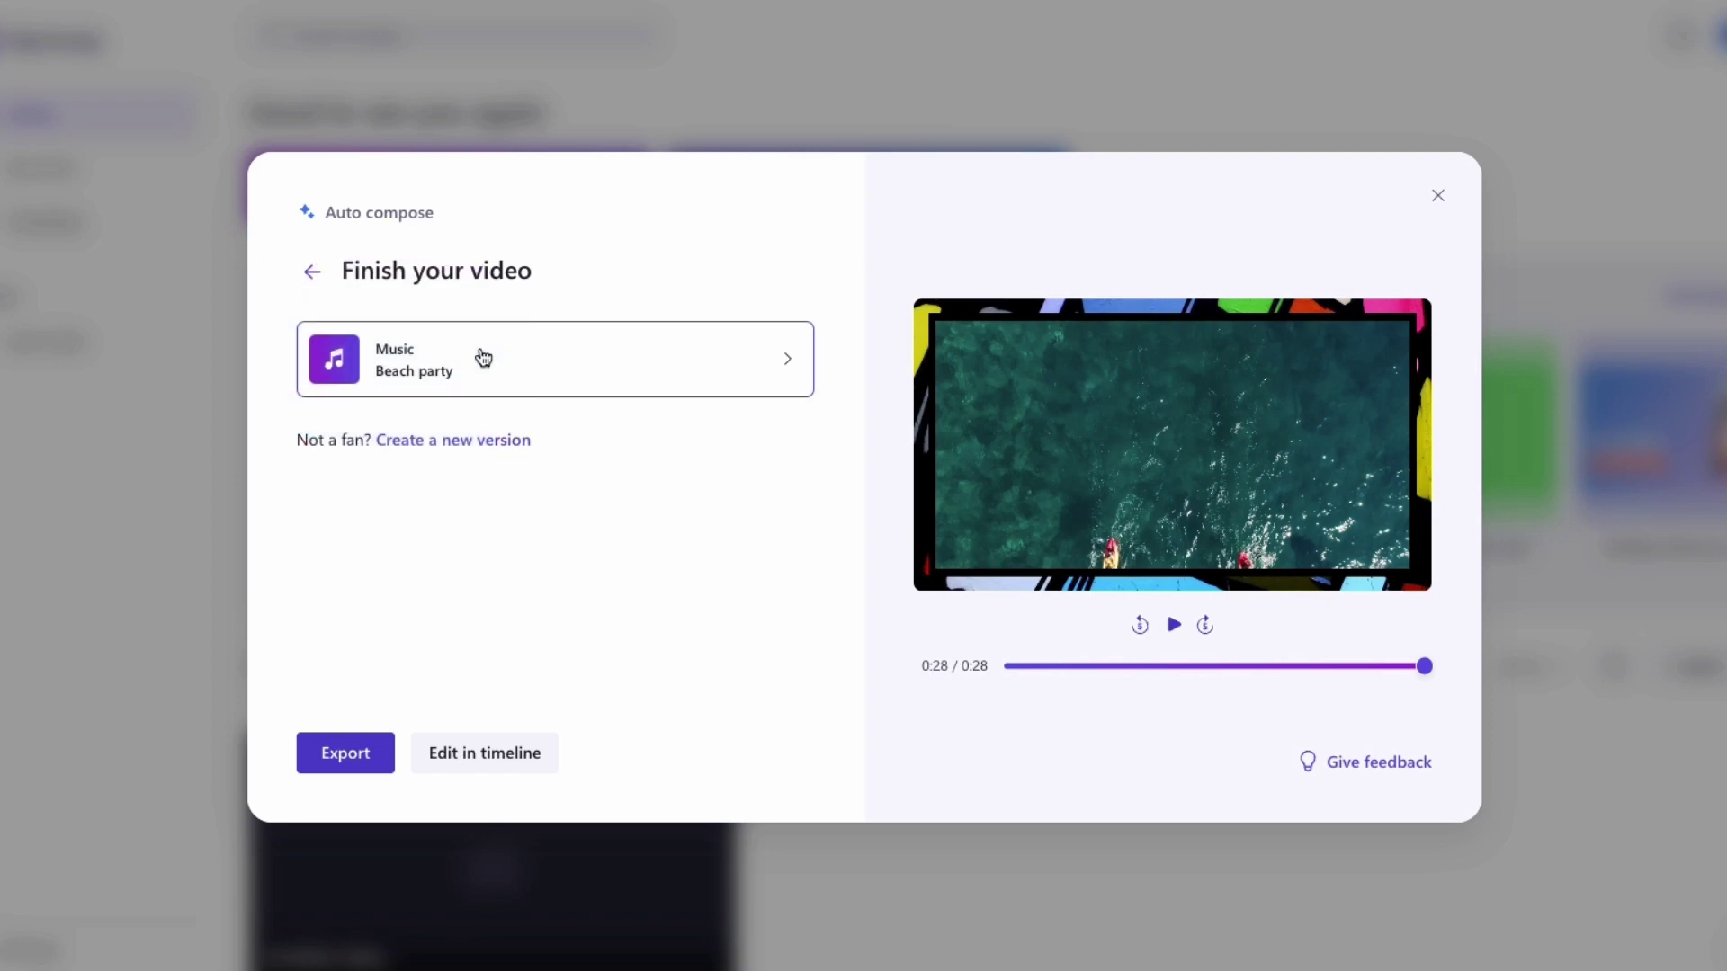
Preview Go hard and other tracks, then pick Right away as the music.
left_click(483, 359)
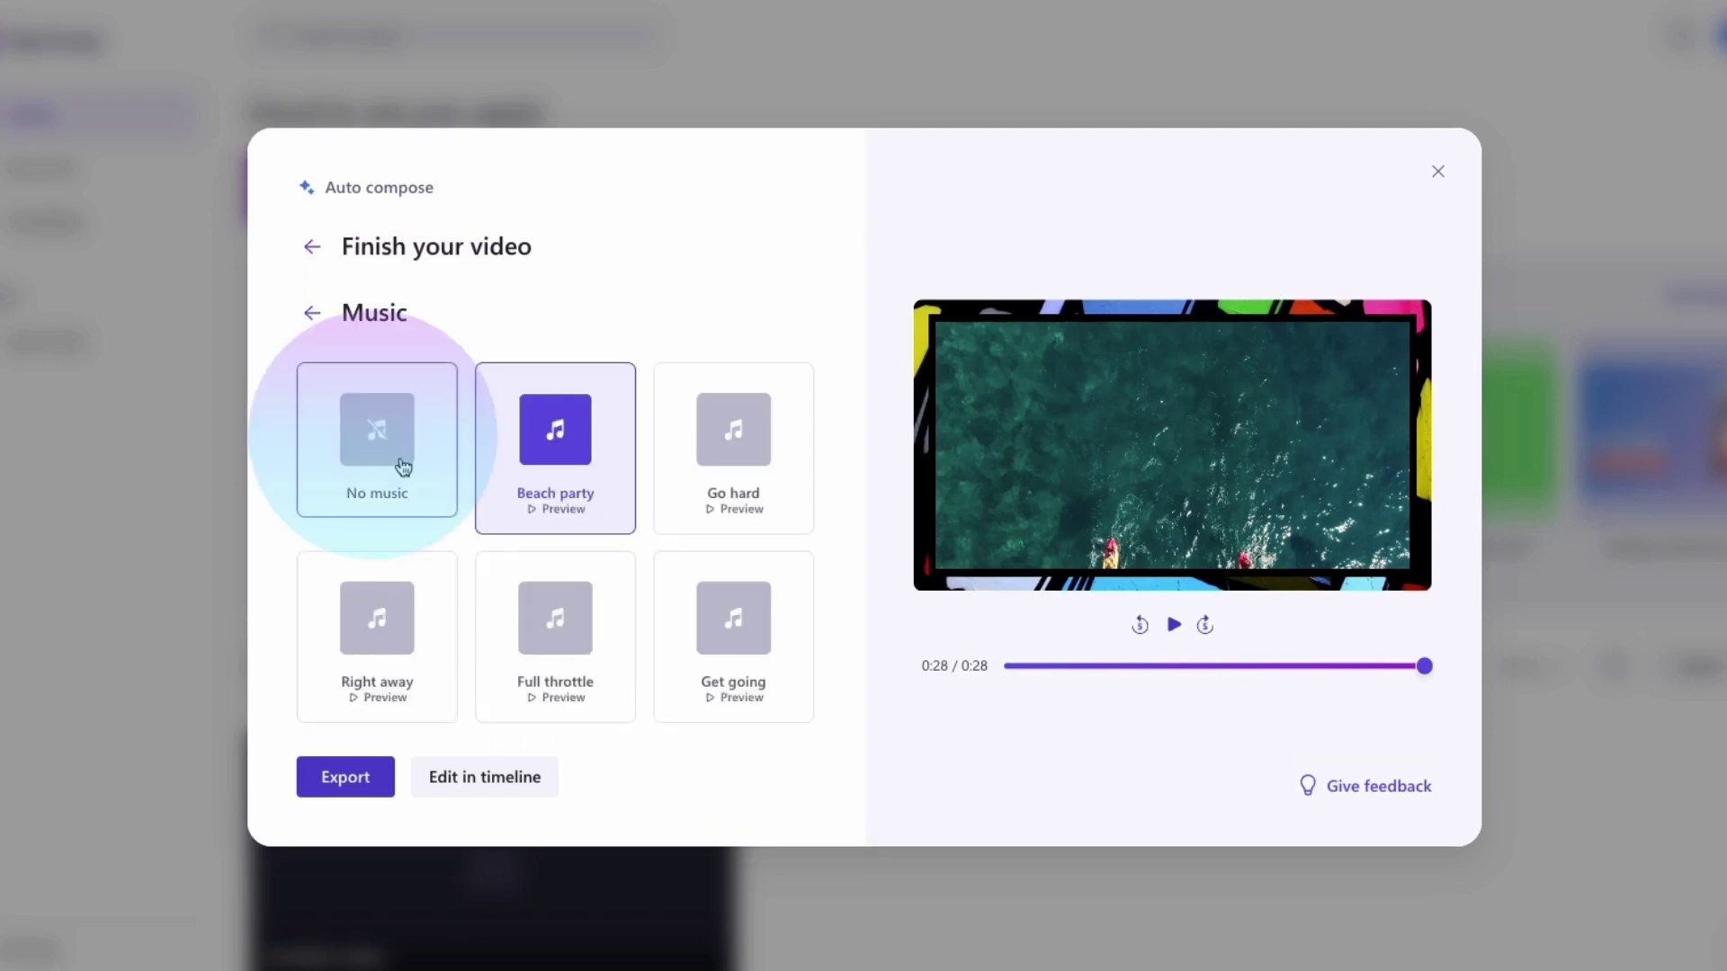
left_click(733, 459)
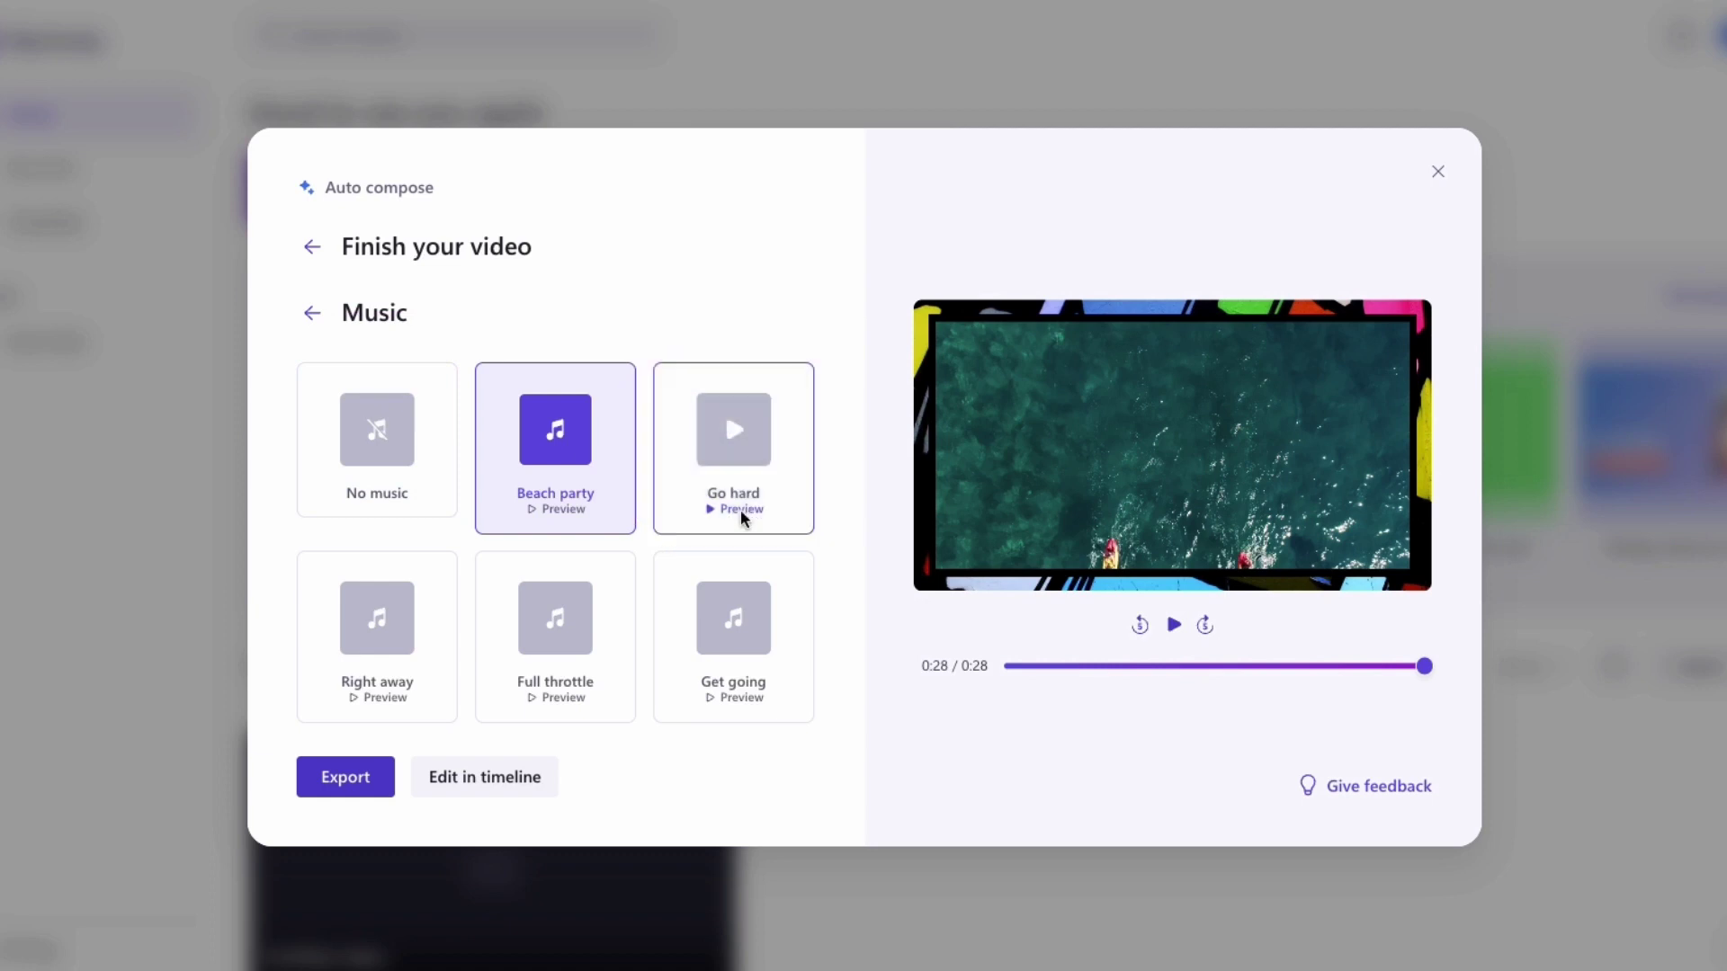
left_click(724, 695)
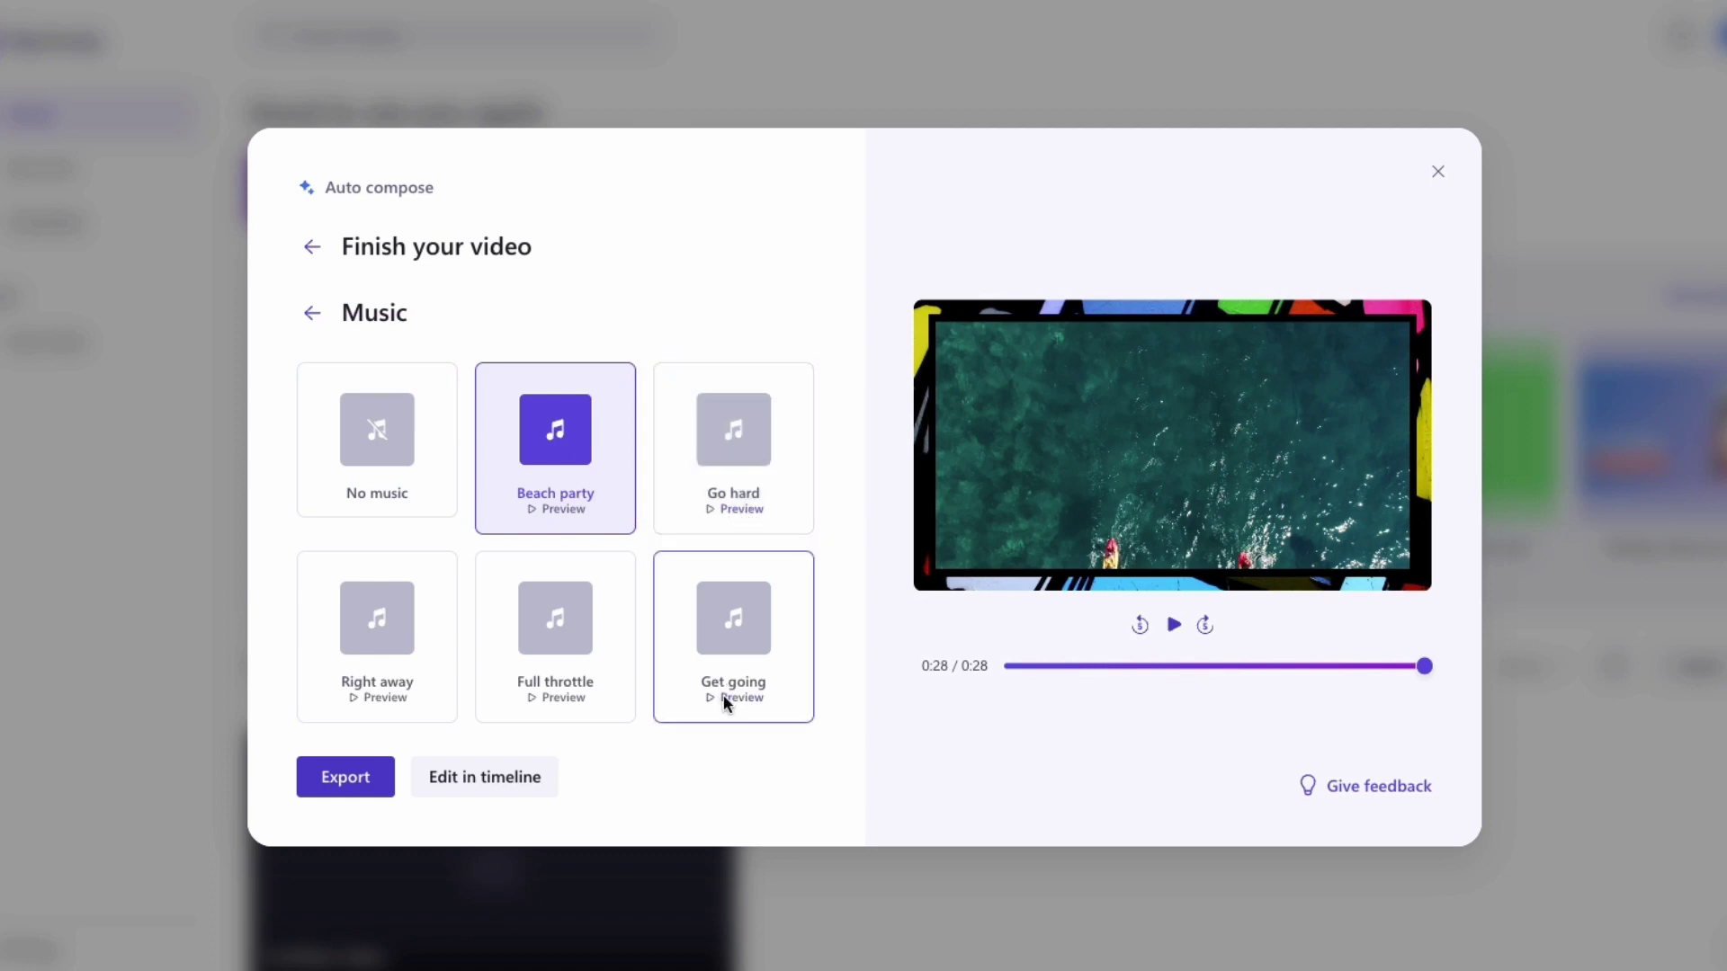
left_click(384, 698)
left_click(376, 621)
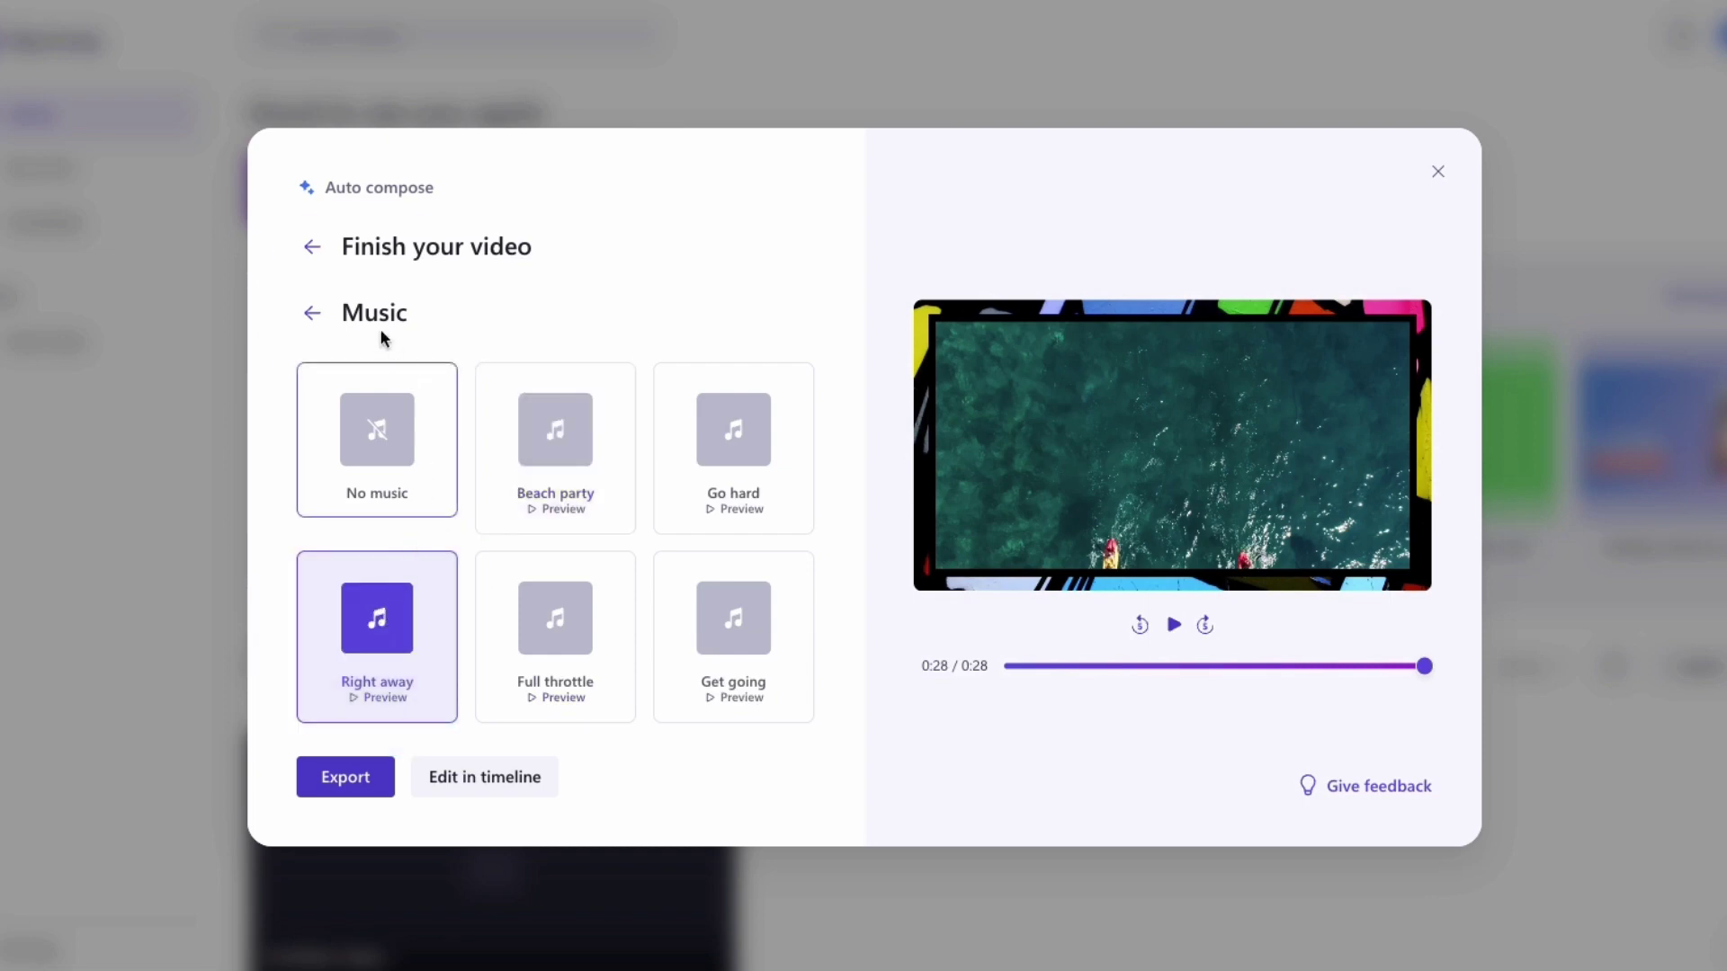
left_click(312, 315)
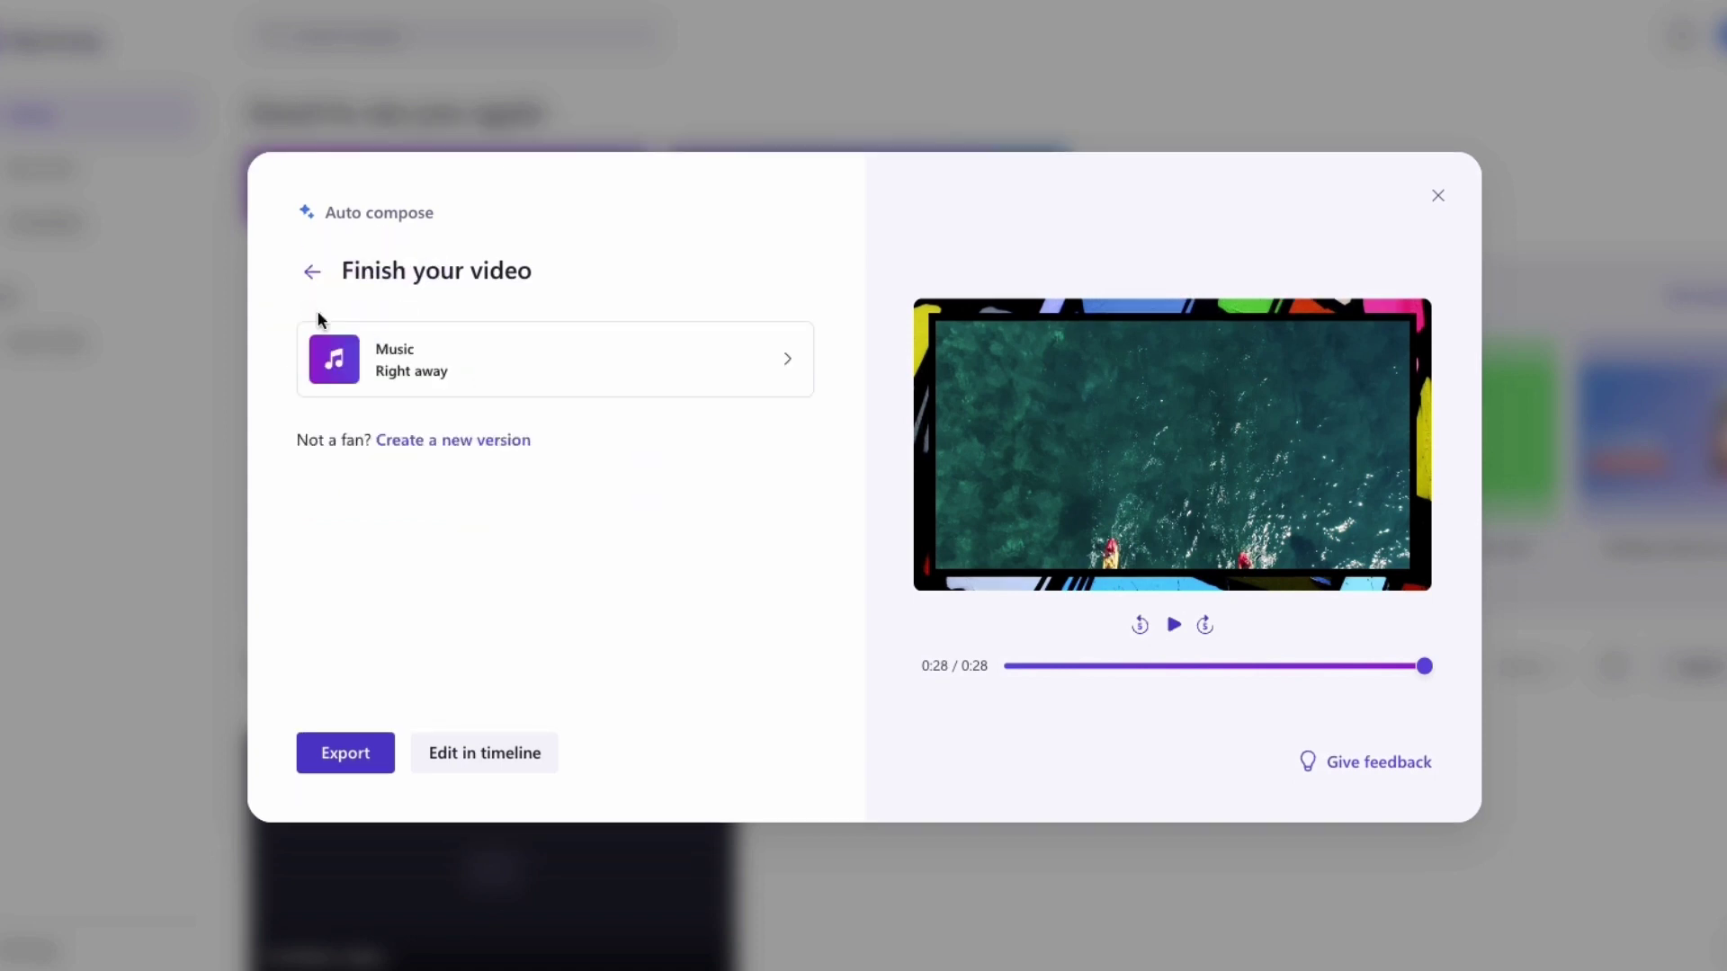
Play the preview, pause it at 0:05, then export Euro Trip 2023.
left_click(404, 367)
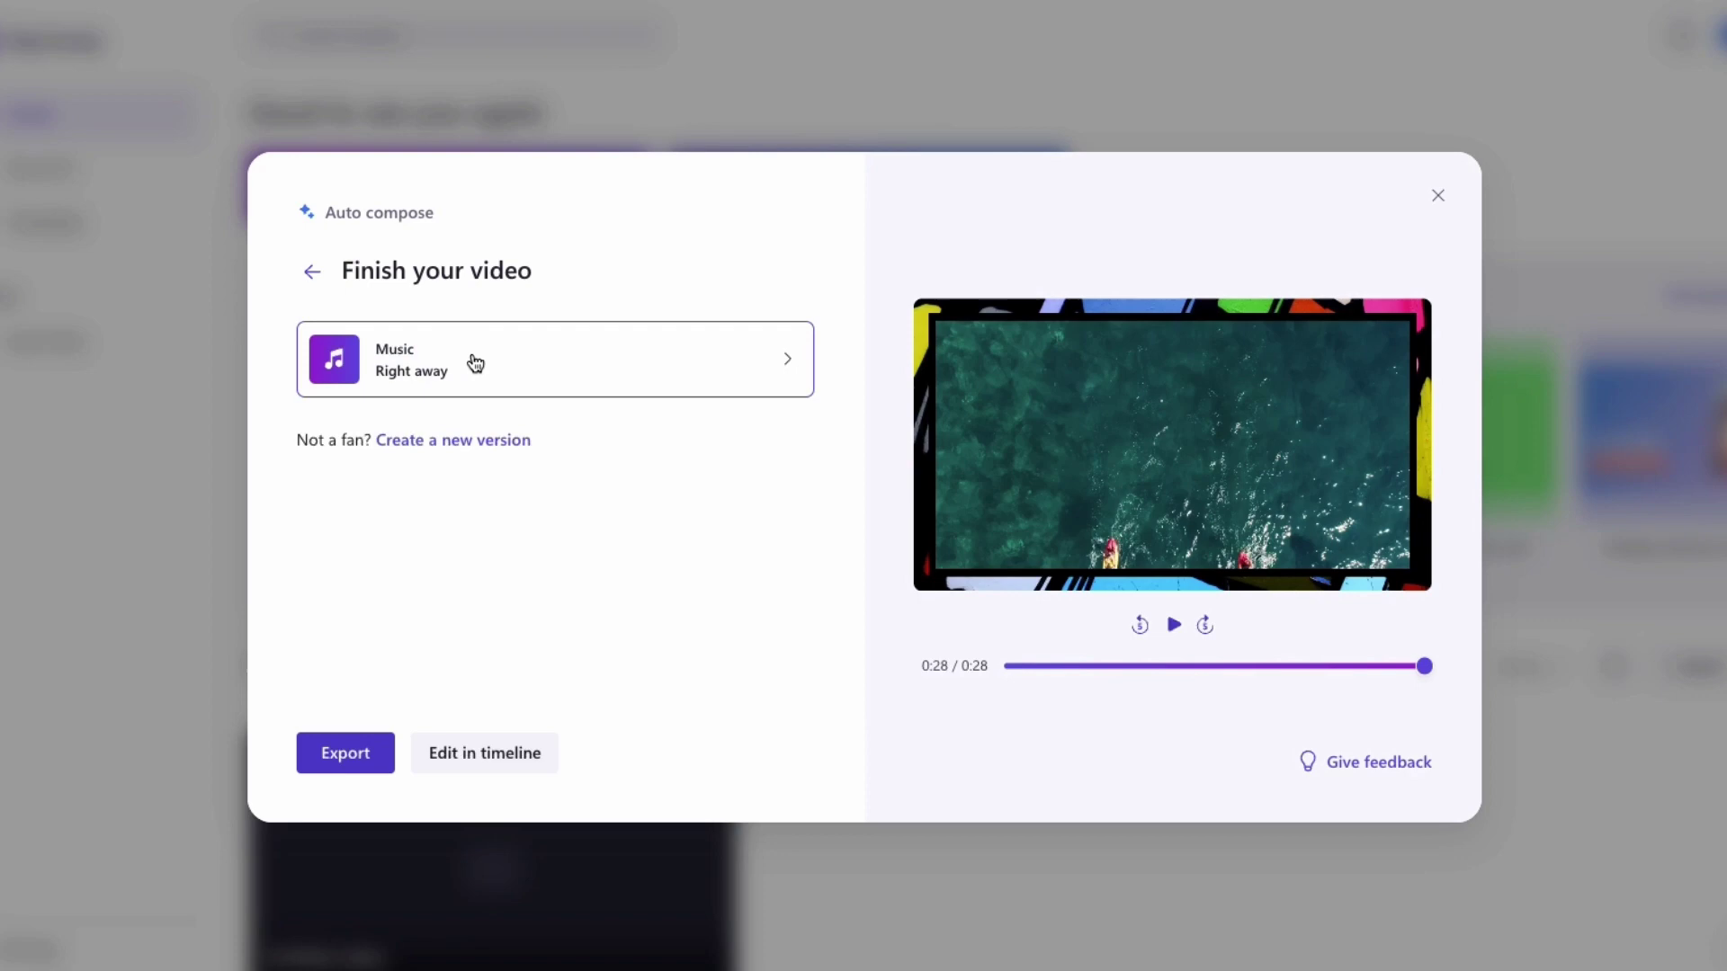
left_click(1172, 624)
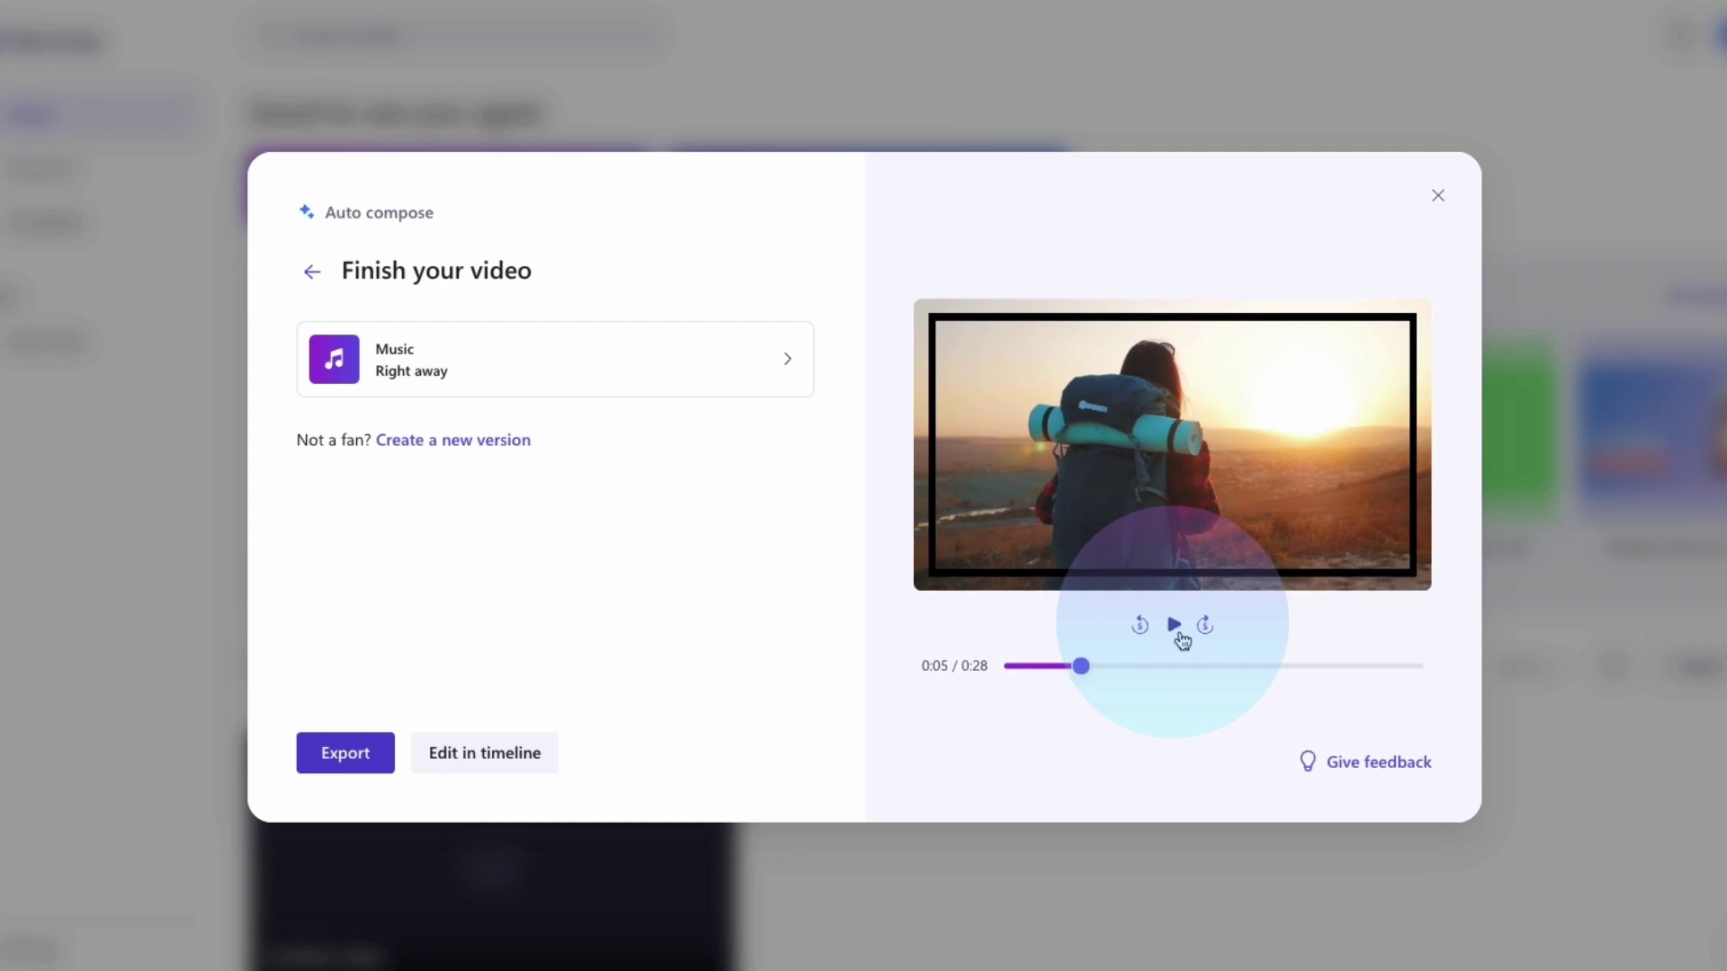
left_click(1175, 624)
left_click(345, 753)
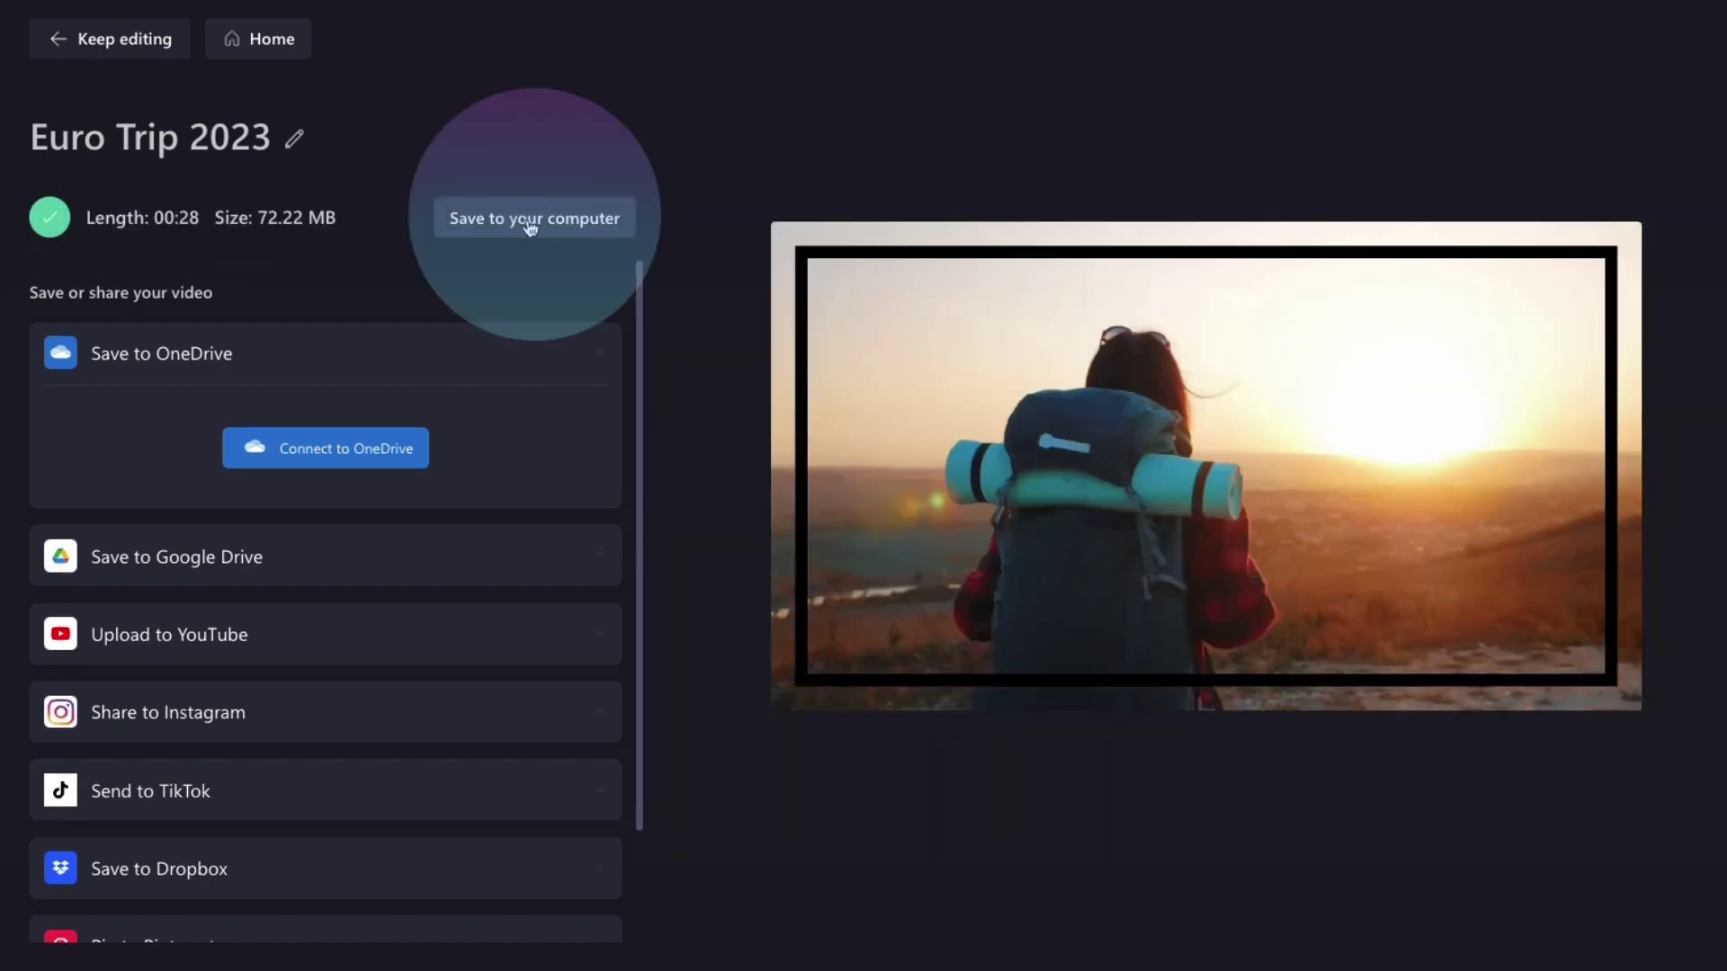
Save the export to the computer as Euro Trip 2023.mp4 in Documents.
left_click(530, 226)
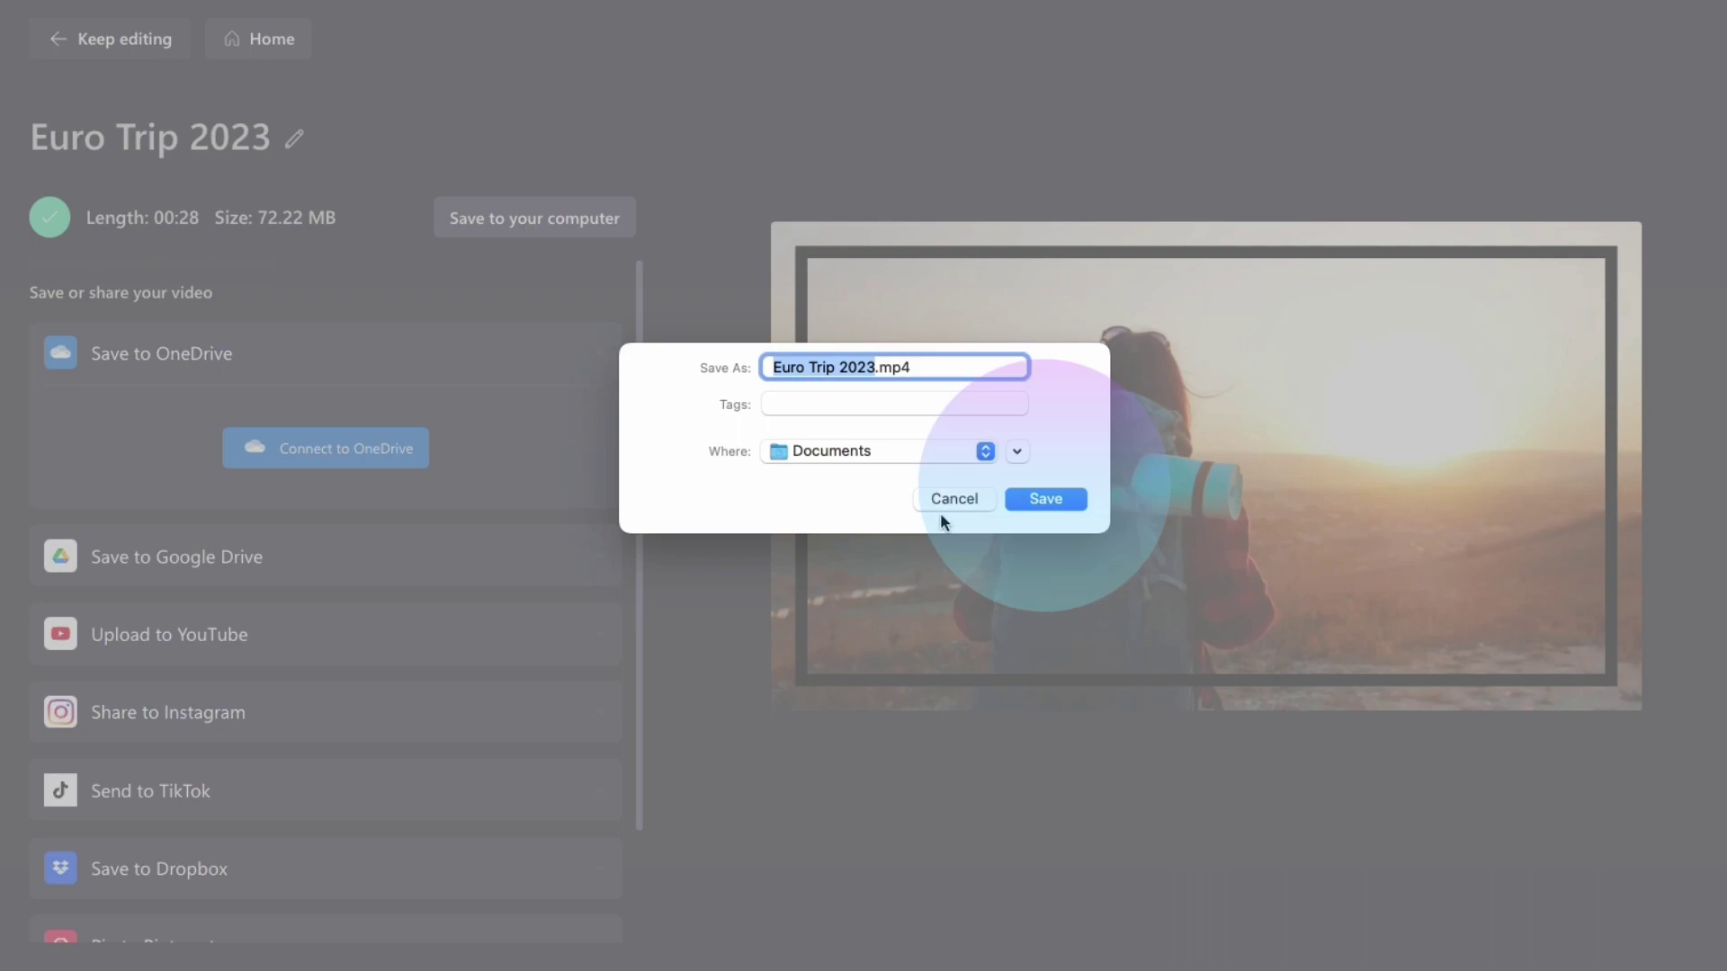
left_click(1045, 499)
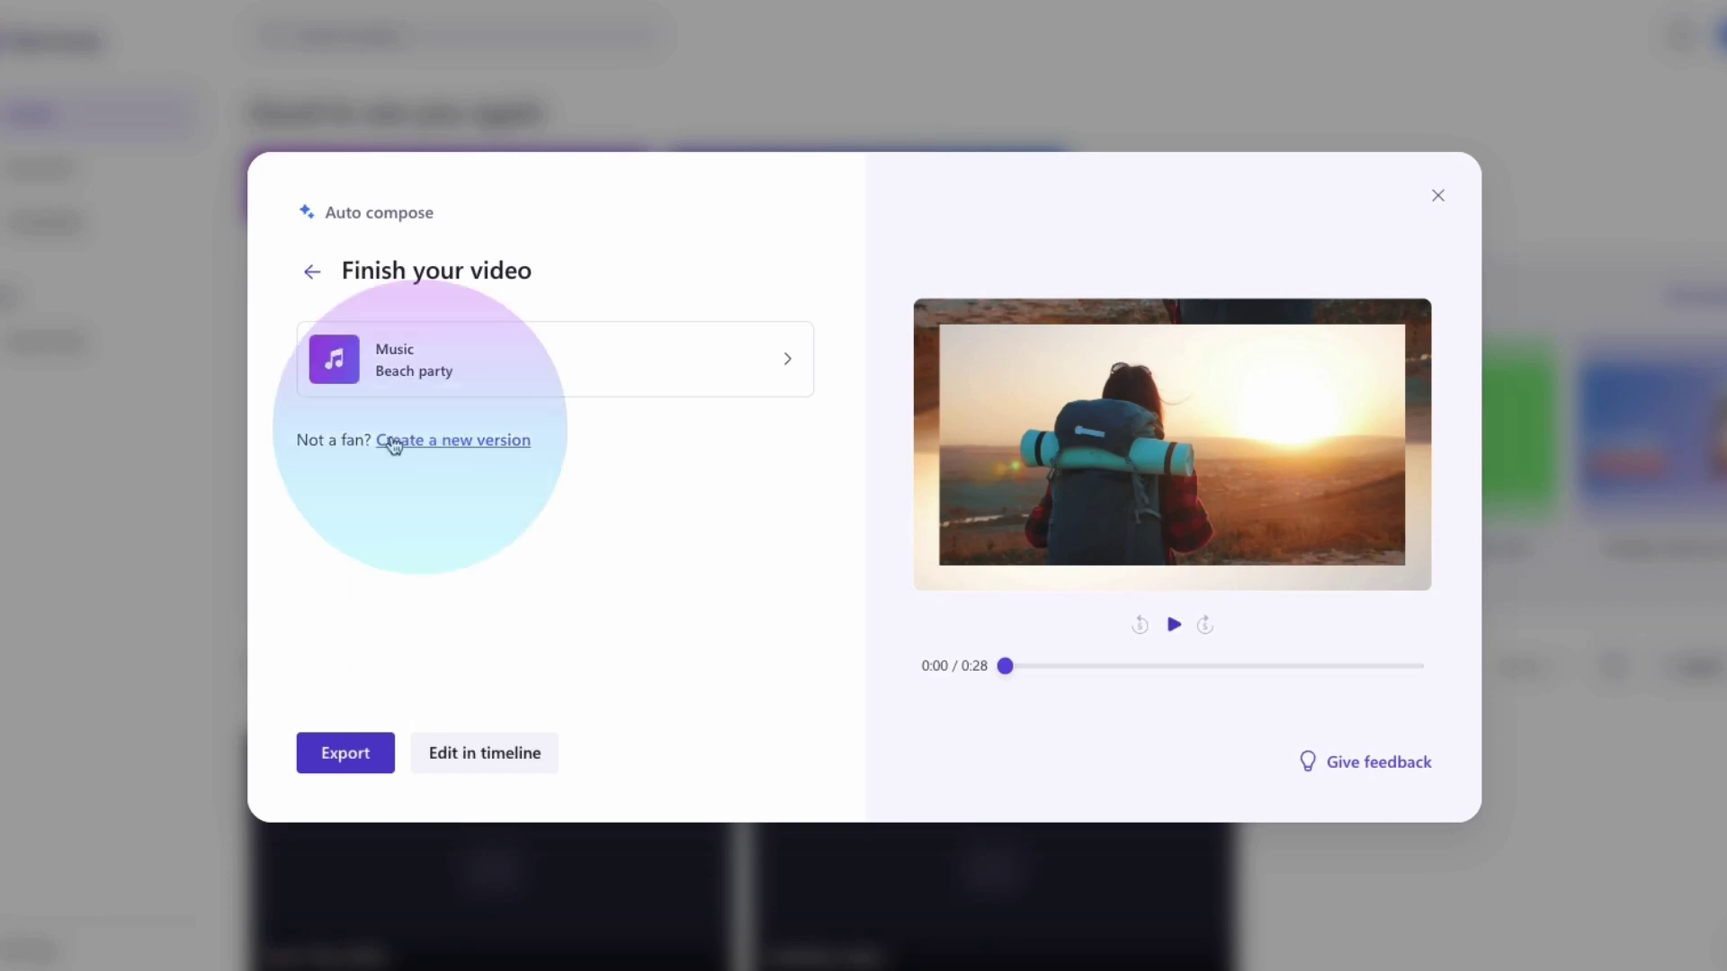
Regenerate the video four times, previewing versions, until All night becomes the music.
left_click(454, 440)
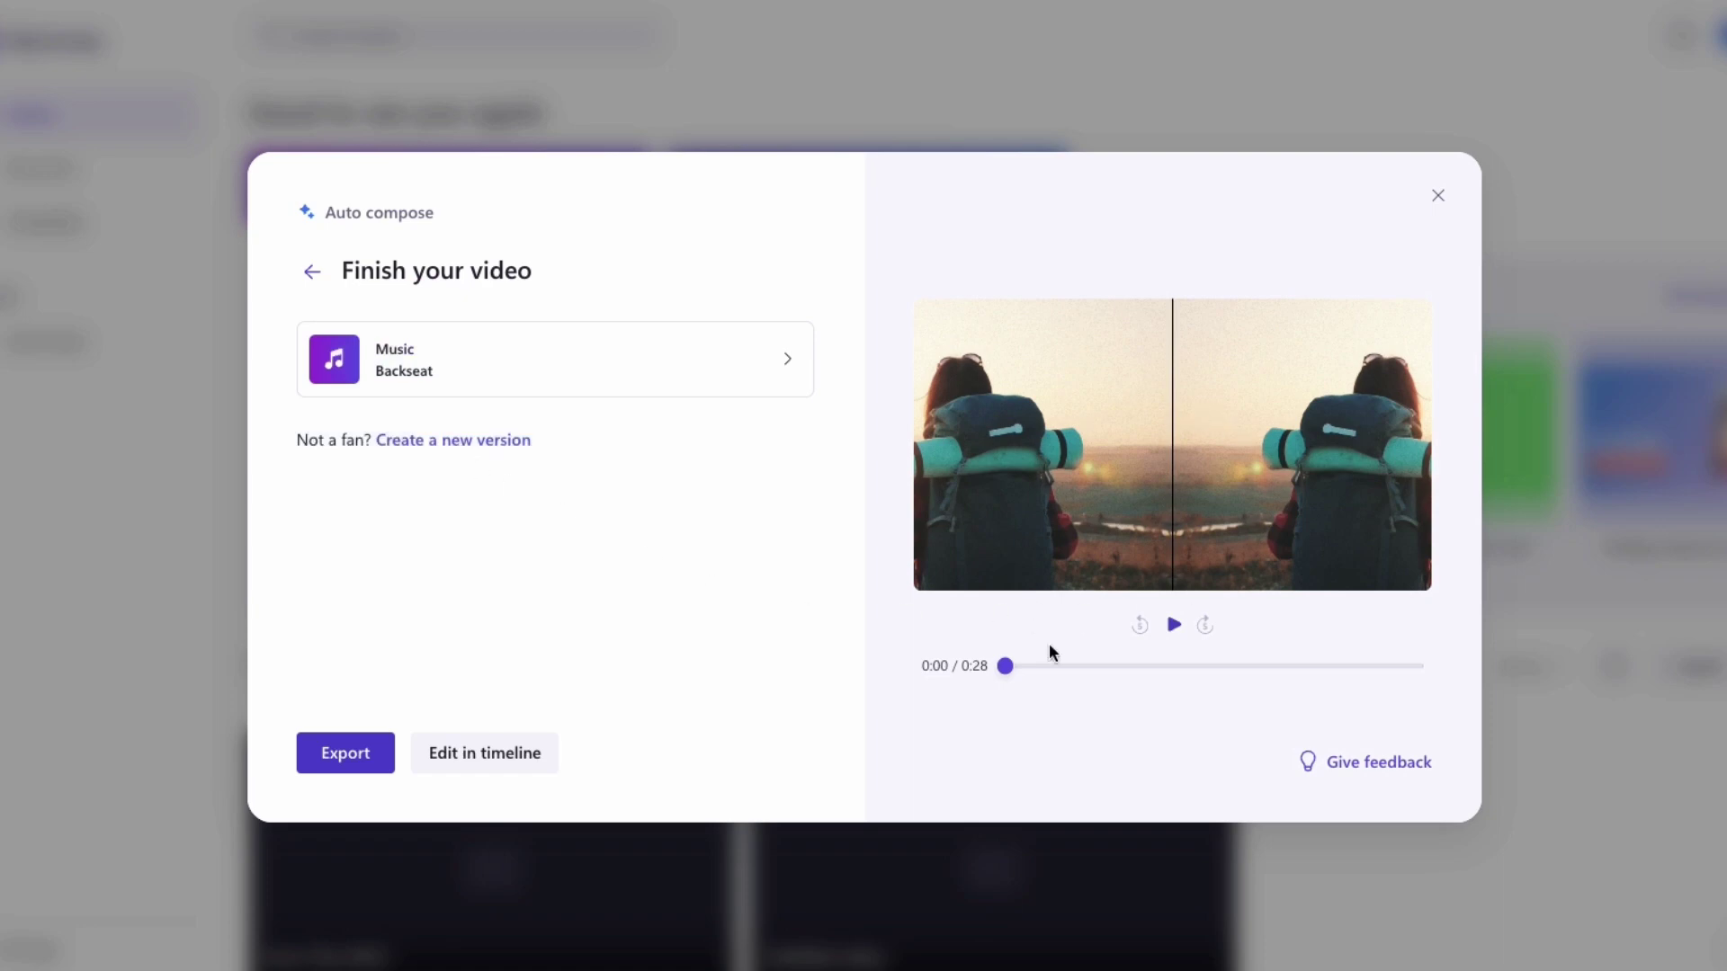
left_click(1173, 625)
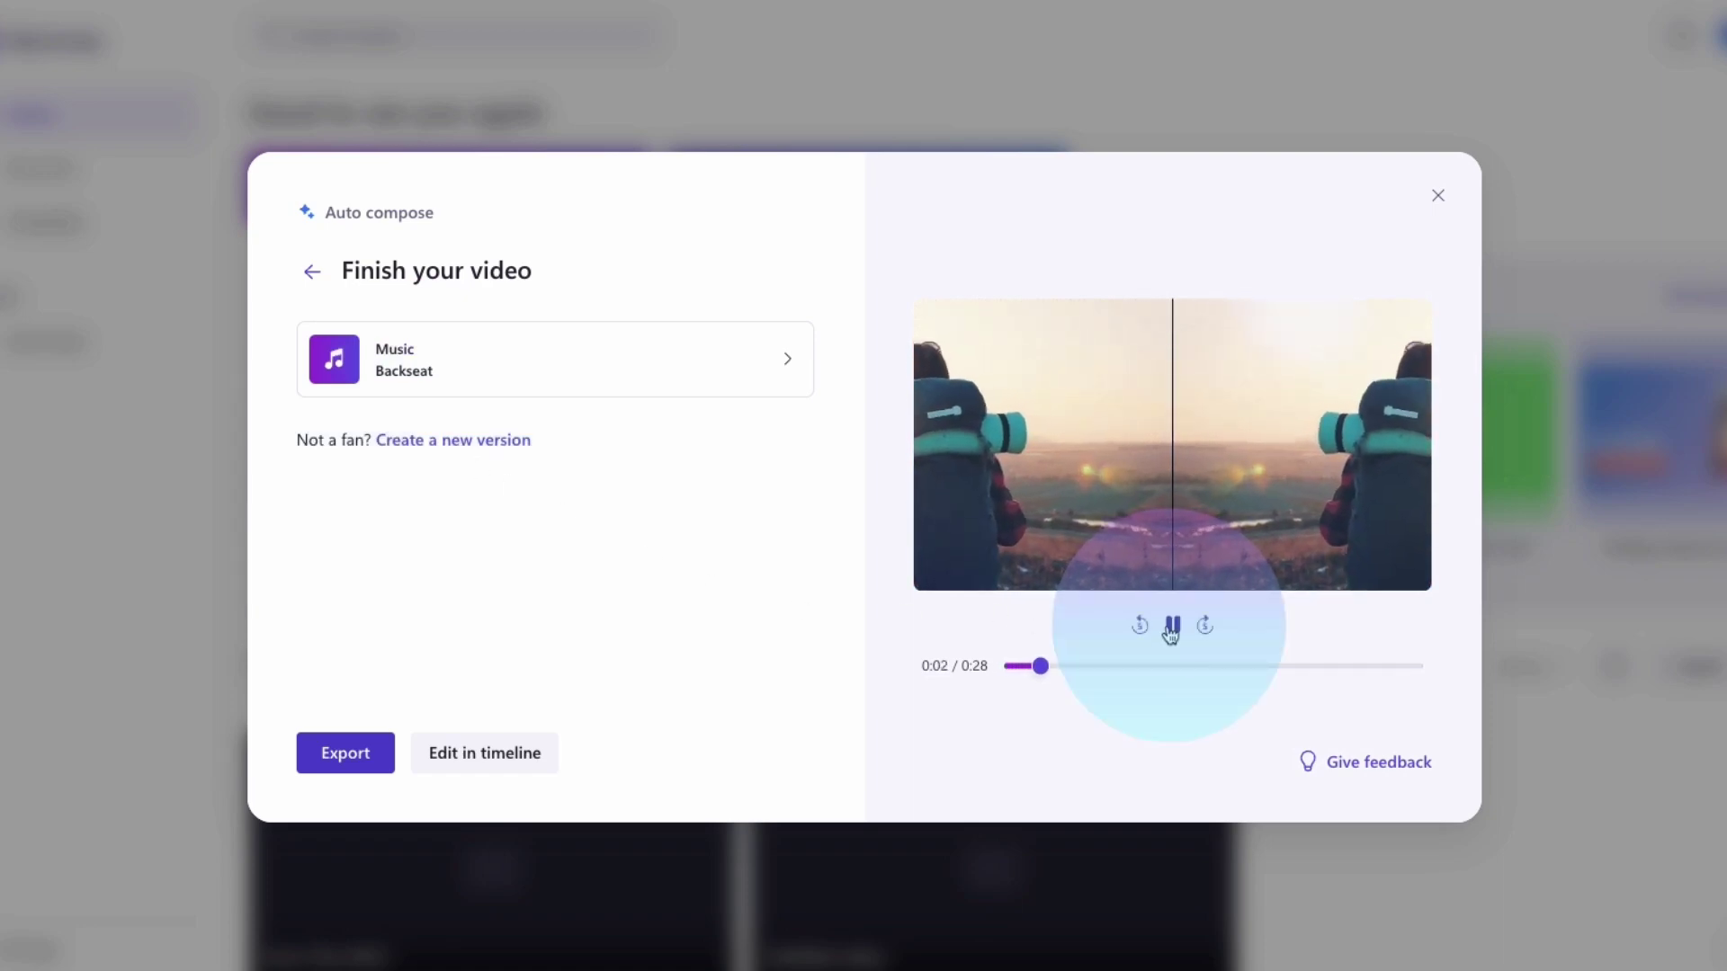
left_click(1173, 625)
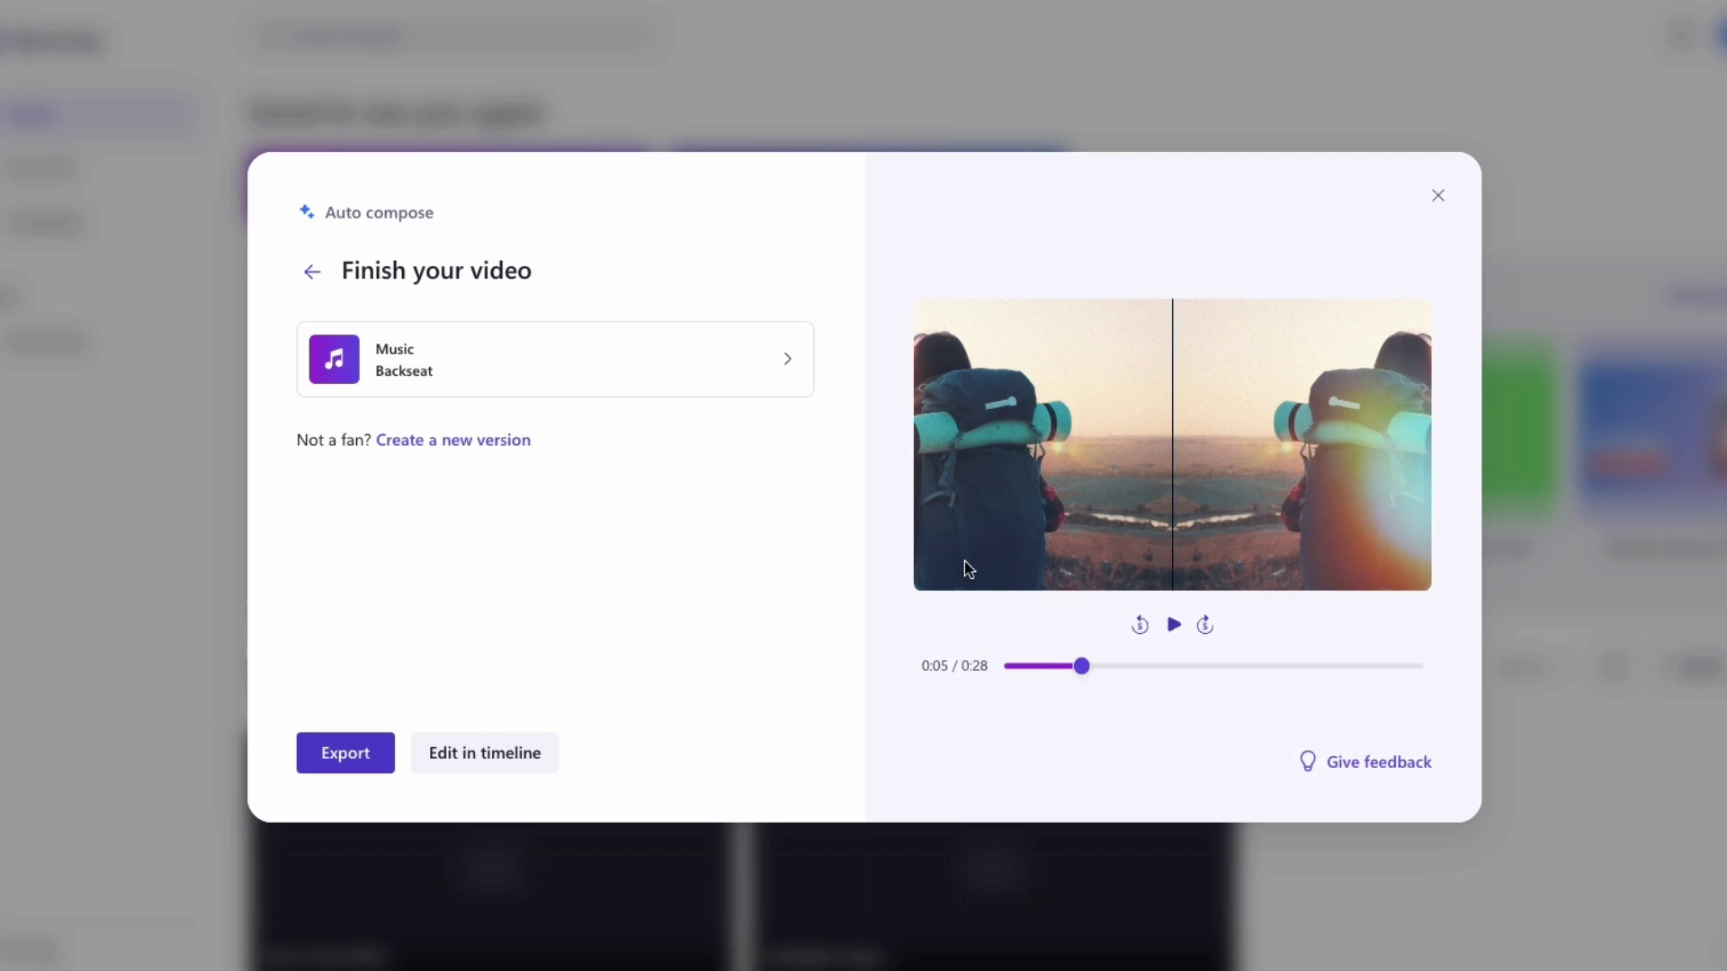
left_click(453, 440)
left_click(1173, 625)
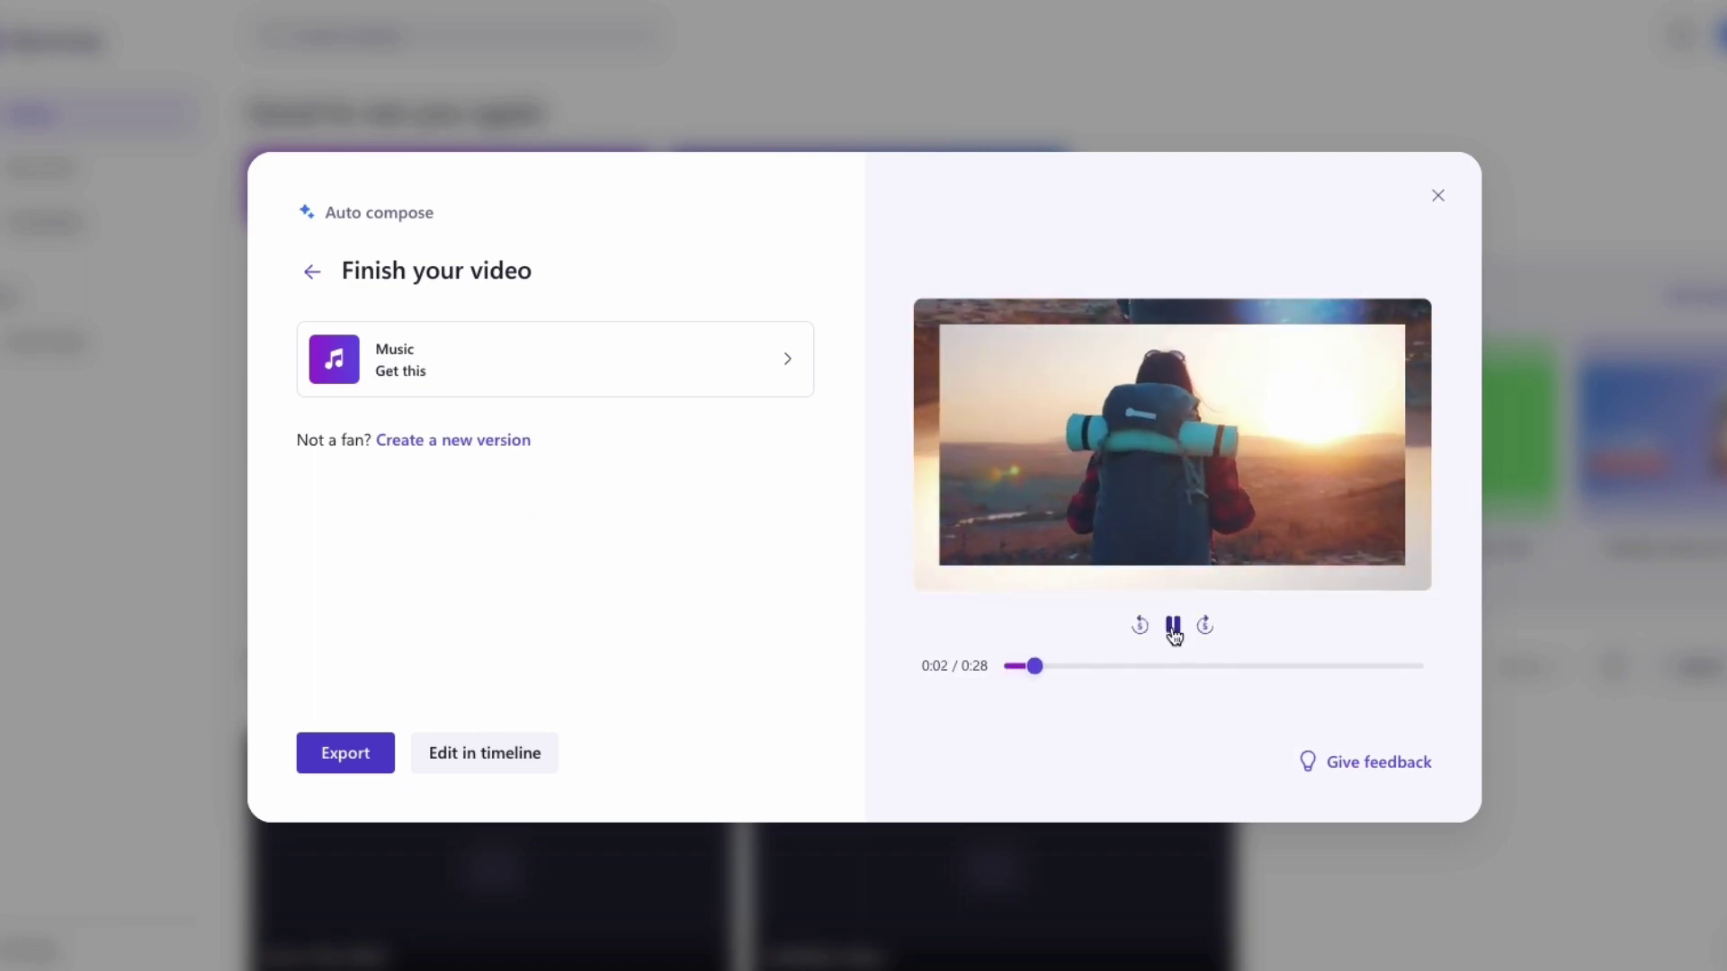
left_click(1172, 629)
left_click(453, 441)
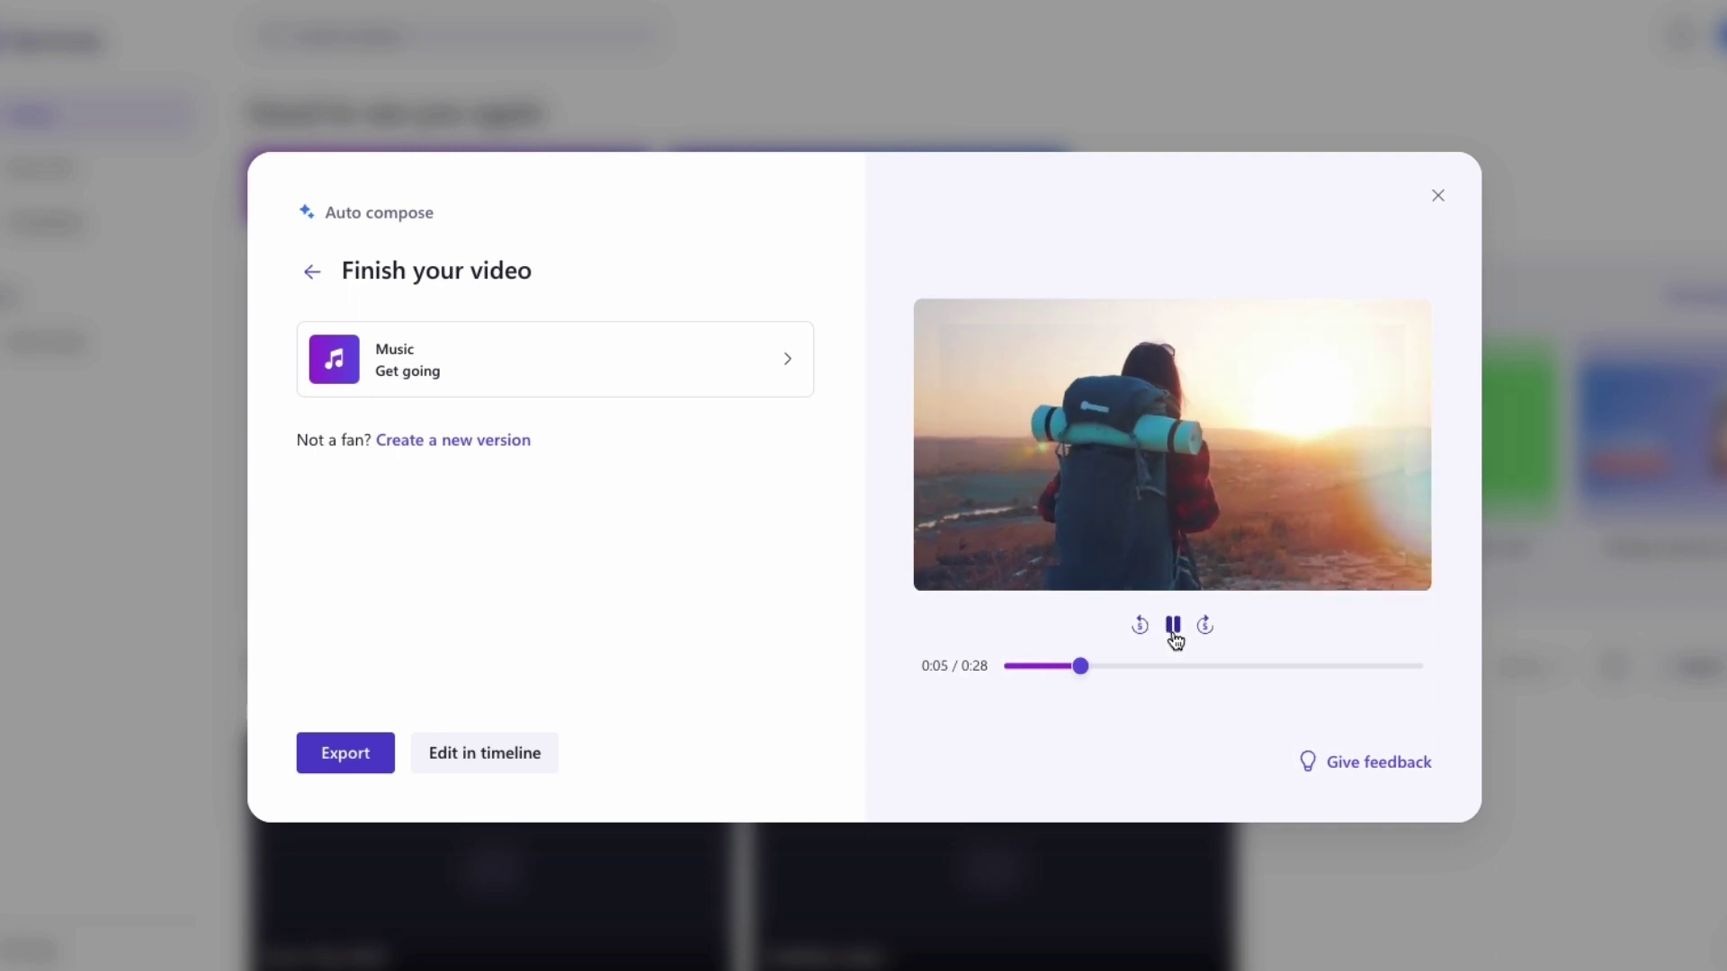
left_click(1172, 629)
left_click(453, 440)
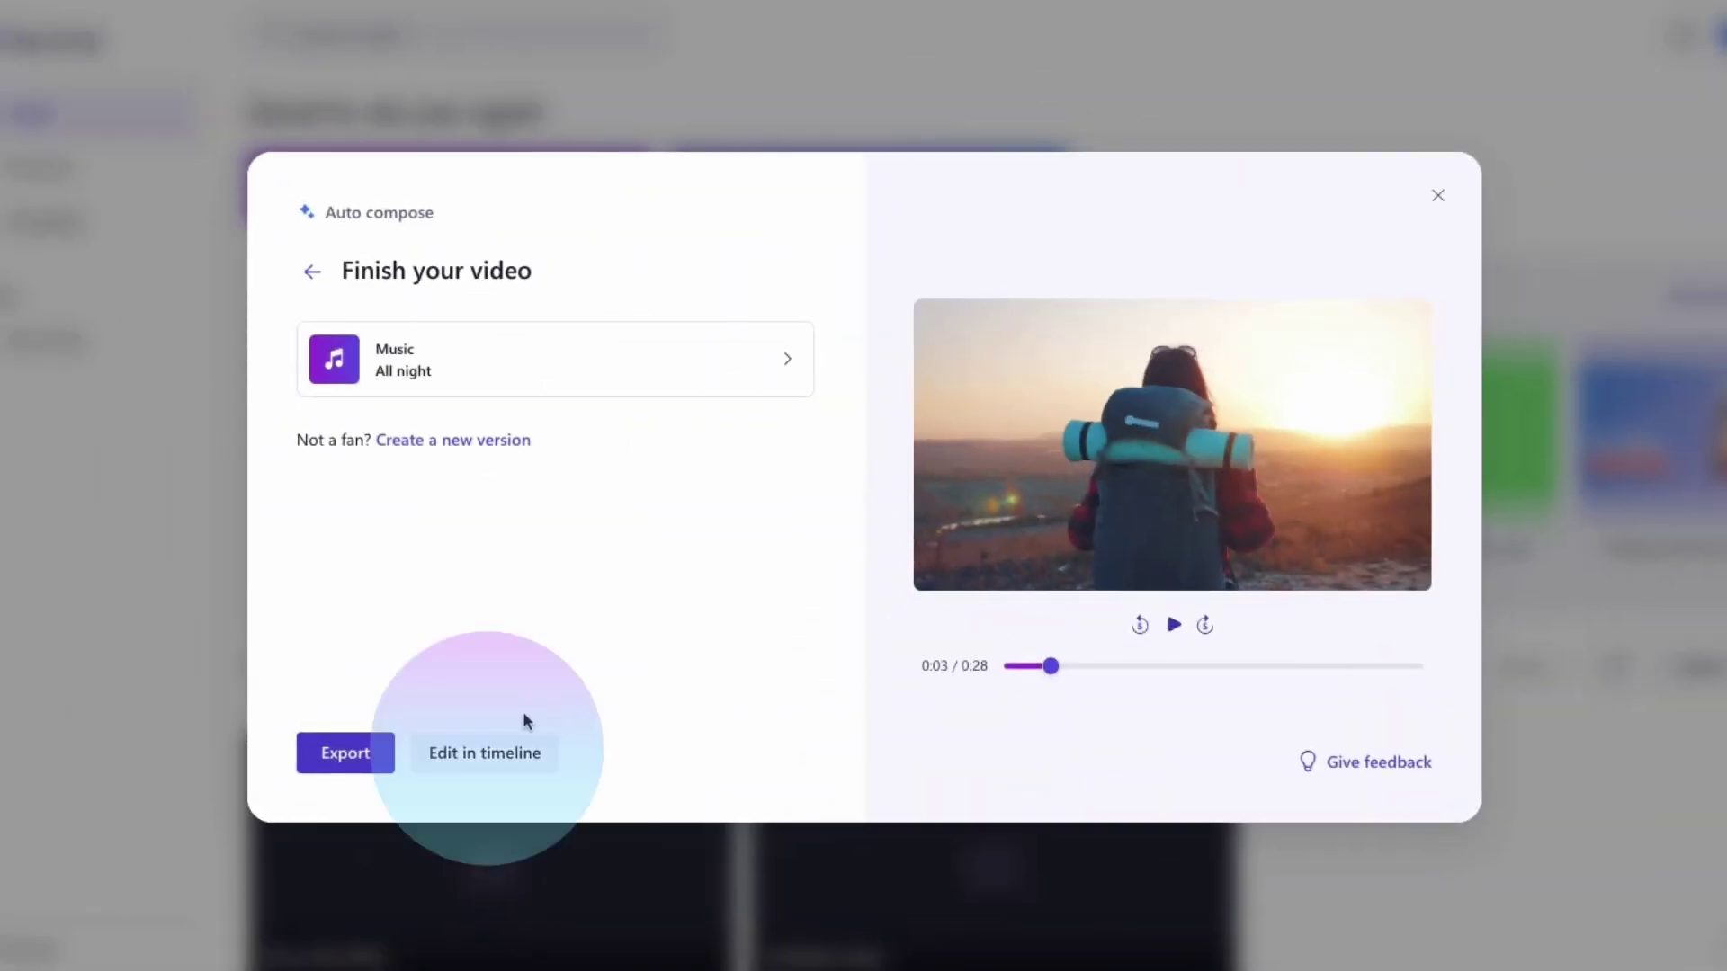
Load the All night version of Euro Trip 2023 into the timeline editor.
left_click(485, 752)
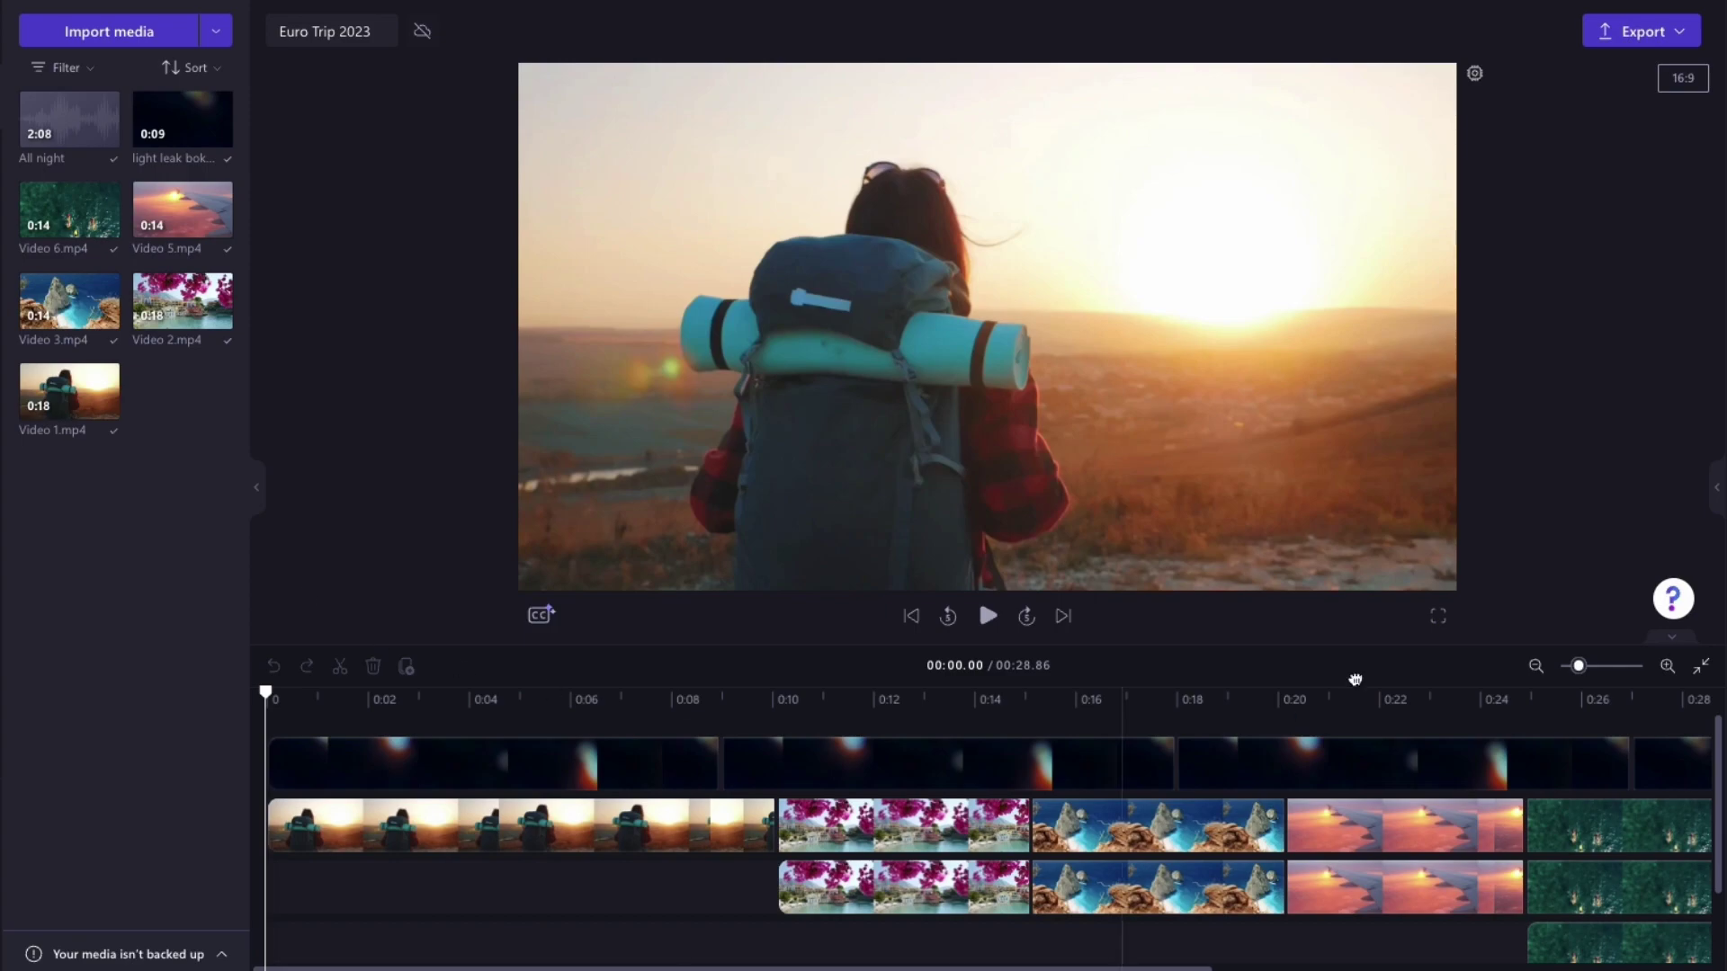